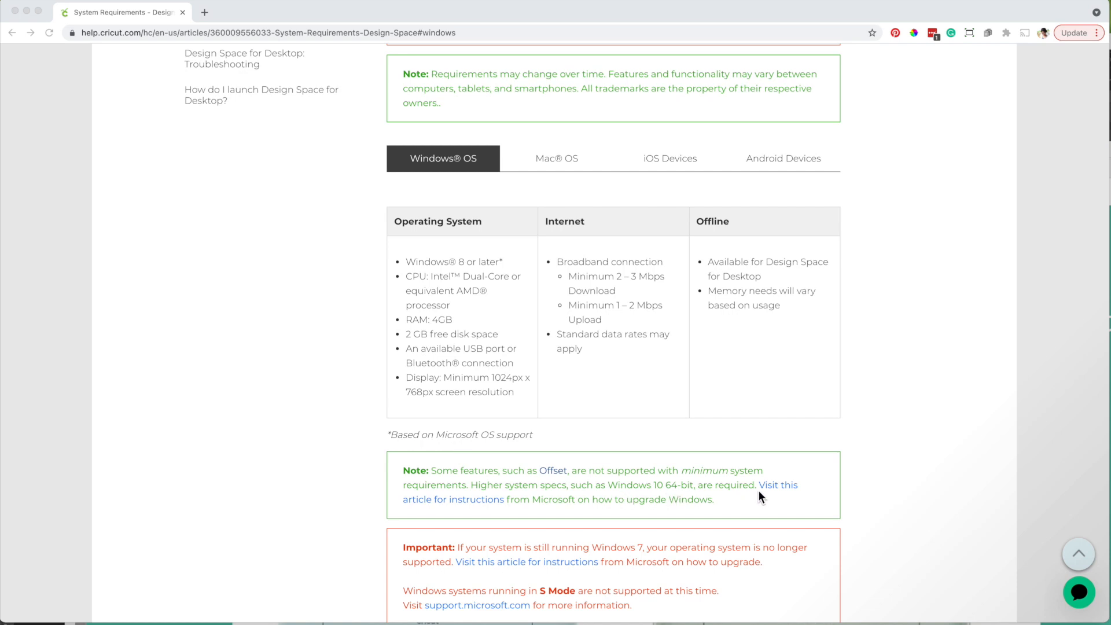
Review the Design Space system requirements for each operating system
scroll(760, 493, down, 3)
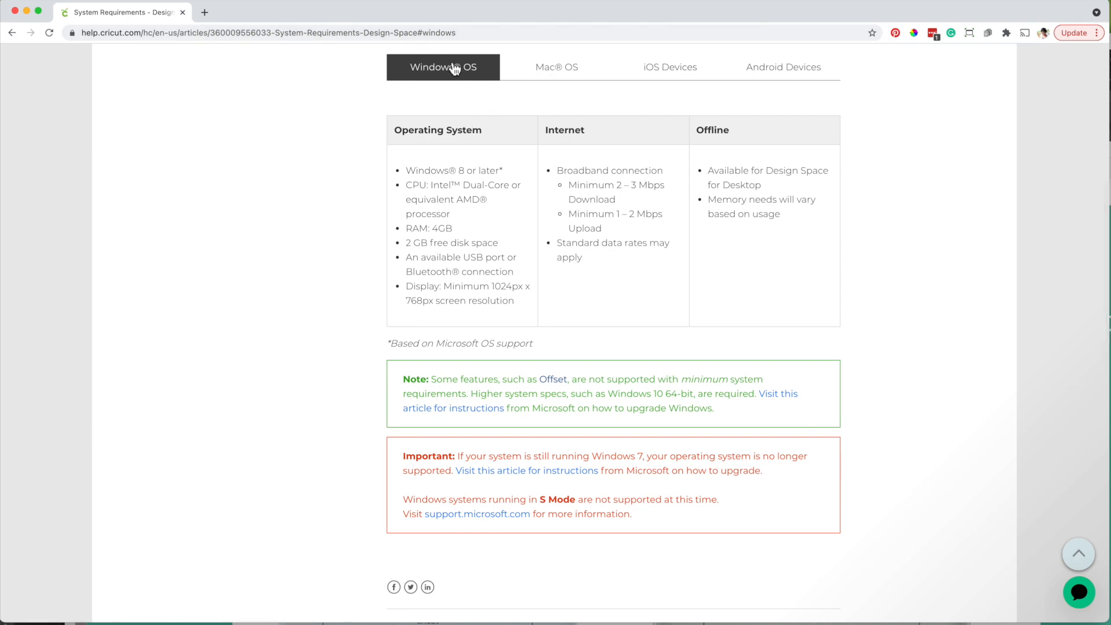
click(569, 68)
click(691, 71)
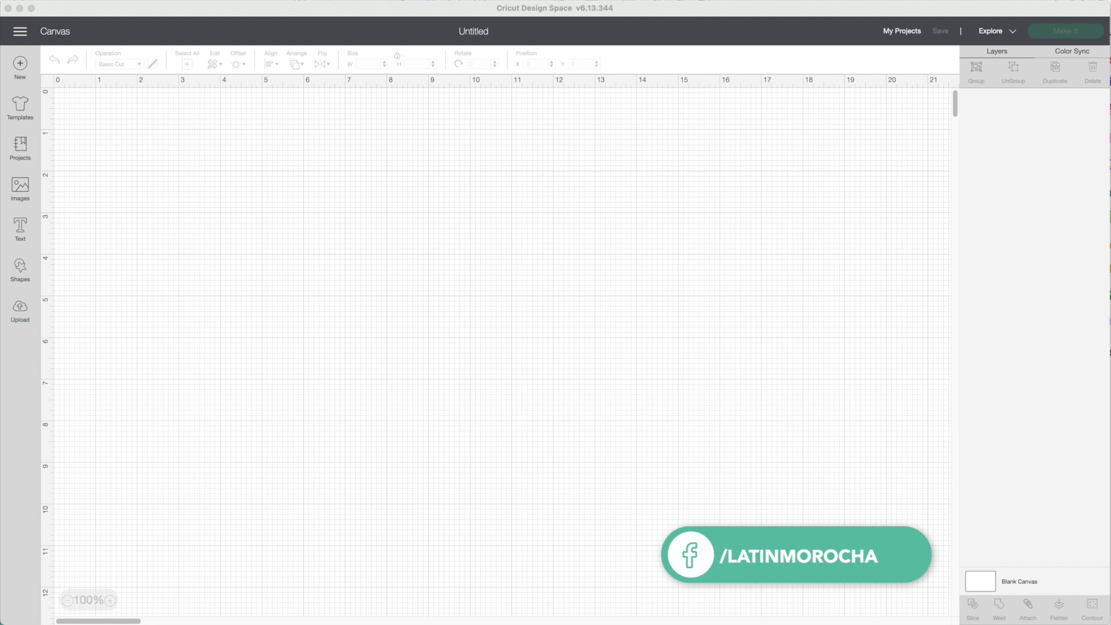
Open the Design Space Settings and browse the language options
click(23, 33)
click(23, 33)
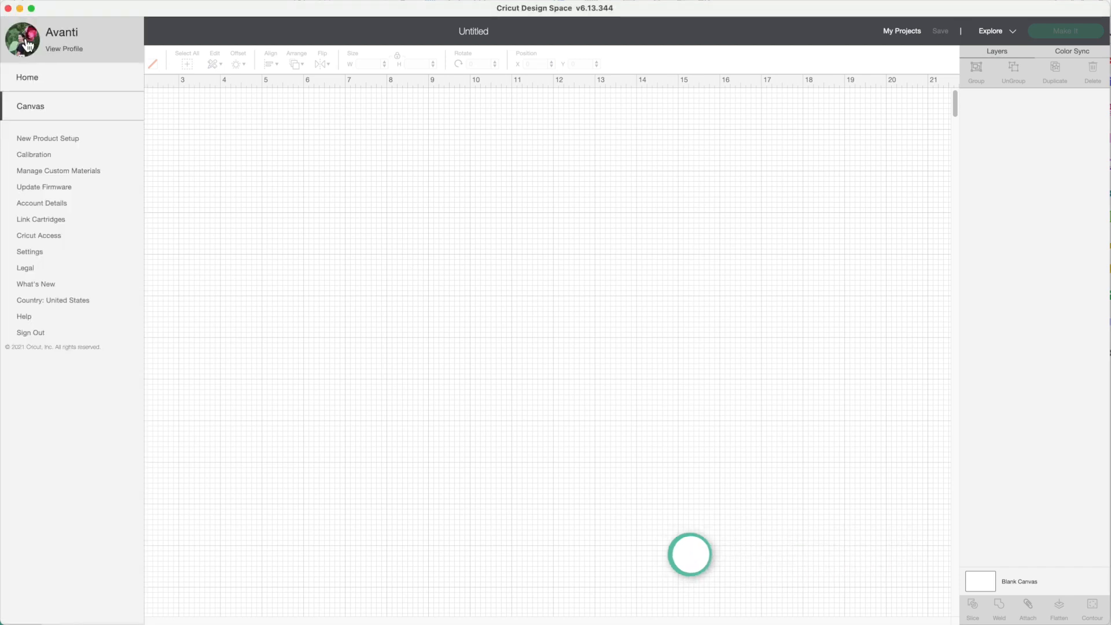
click(41, 253)
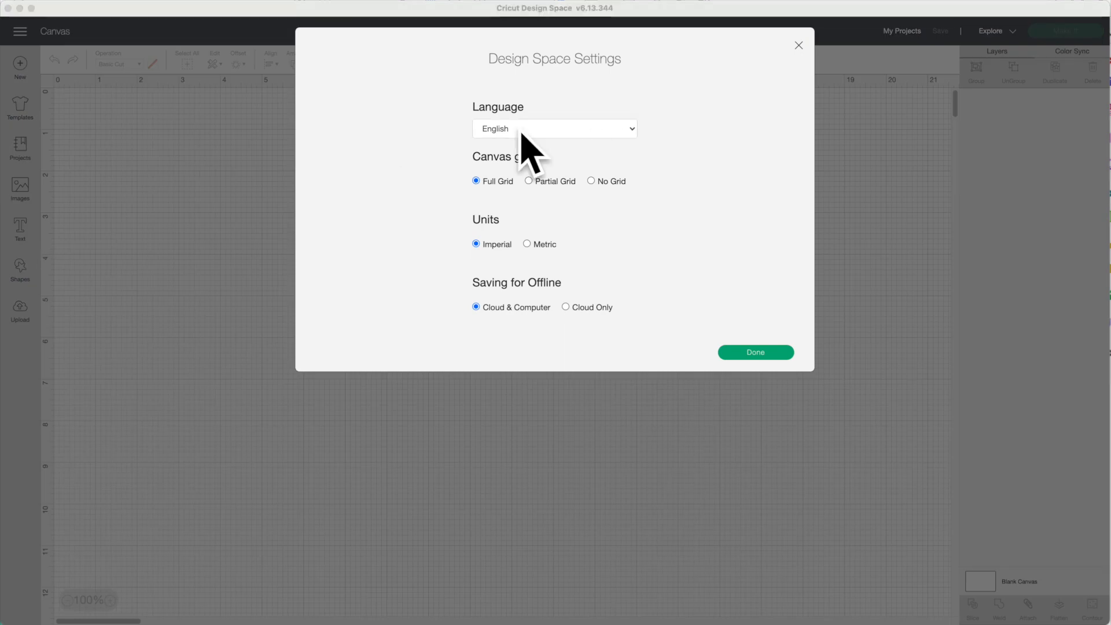
click(544, 129)
click(543, 131)
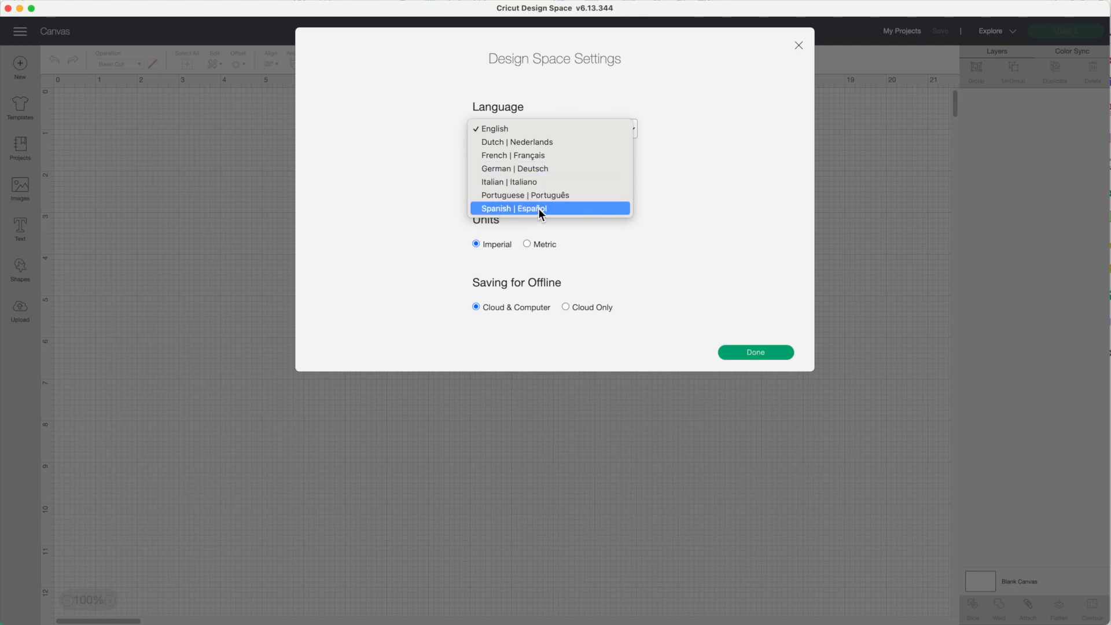
click(657, 199)
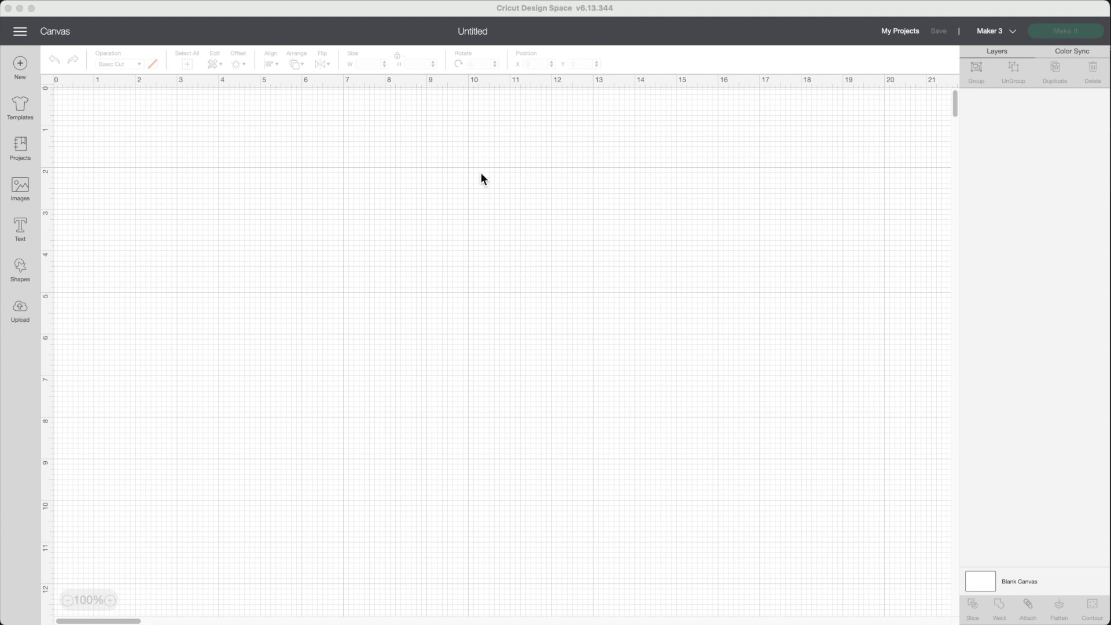
Open the Calibration and Update Firmware pages from the main menu
click(19, 32)
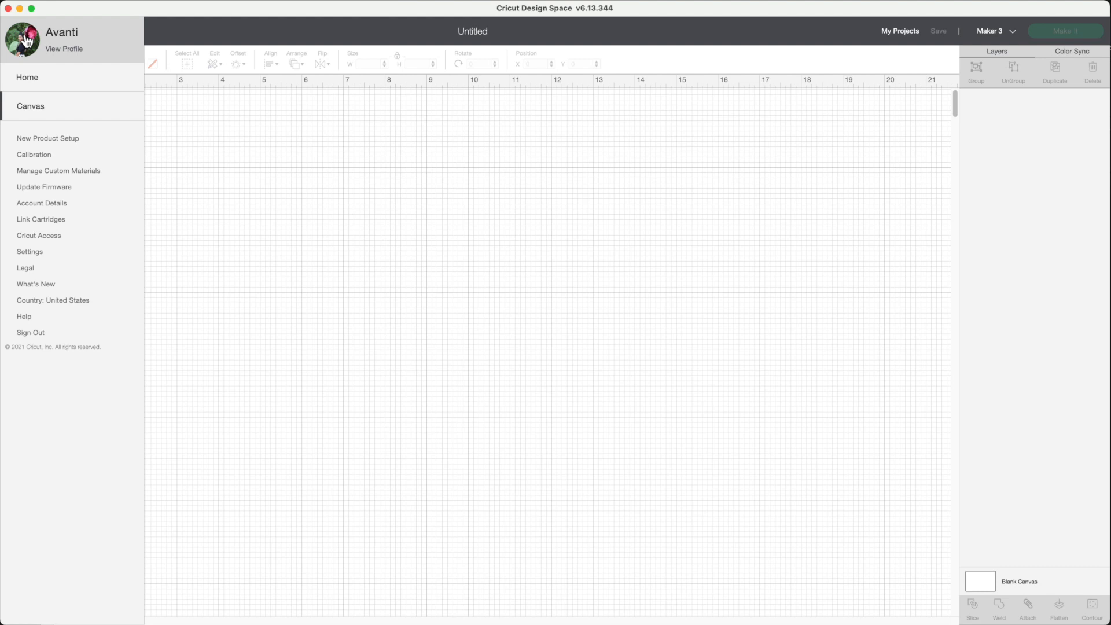
click(38, 155)
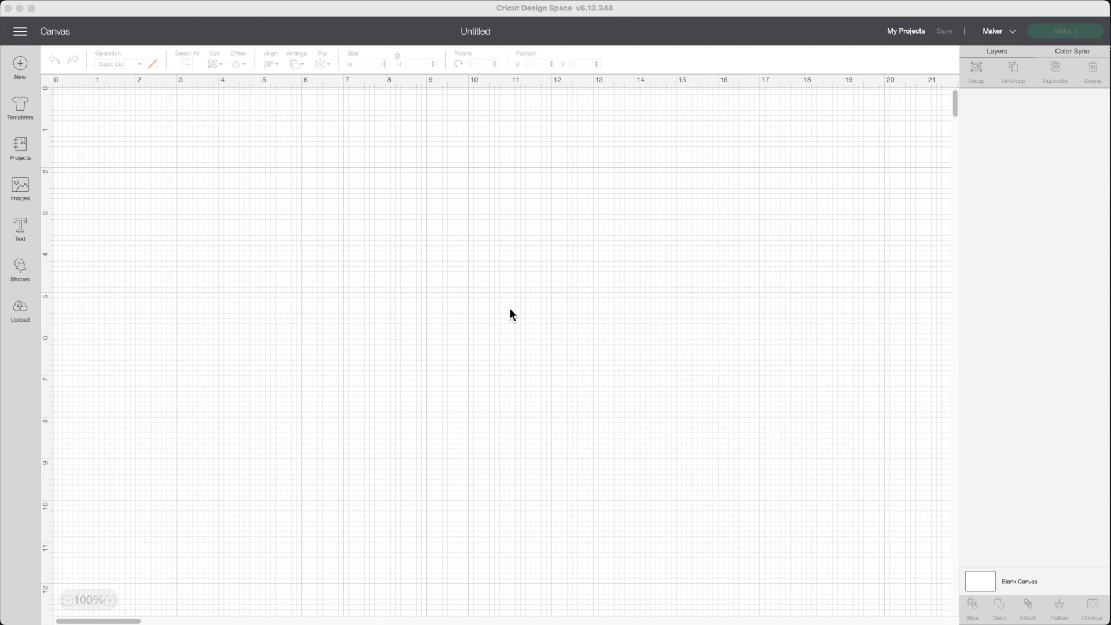
click(20, 32)
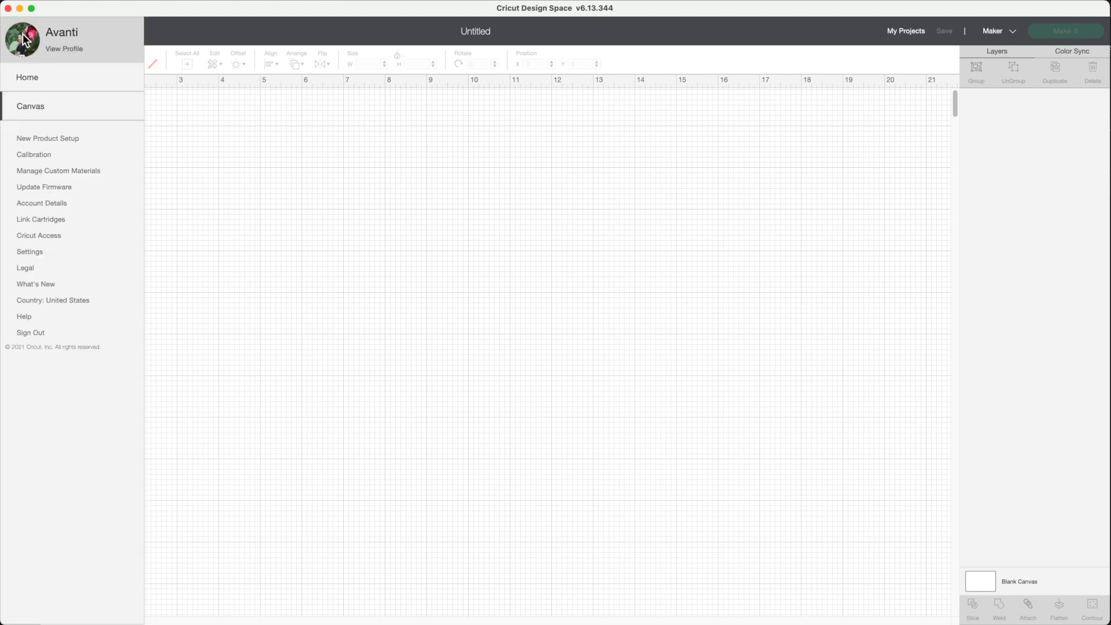
click(64, 188)
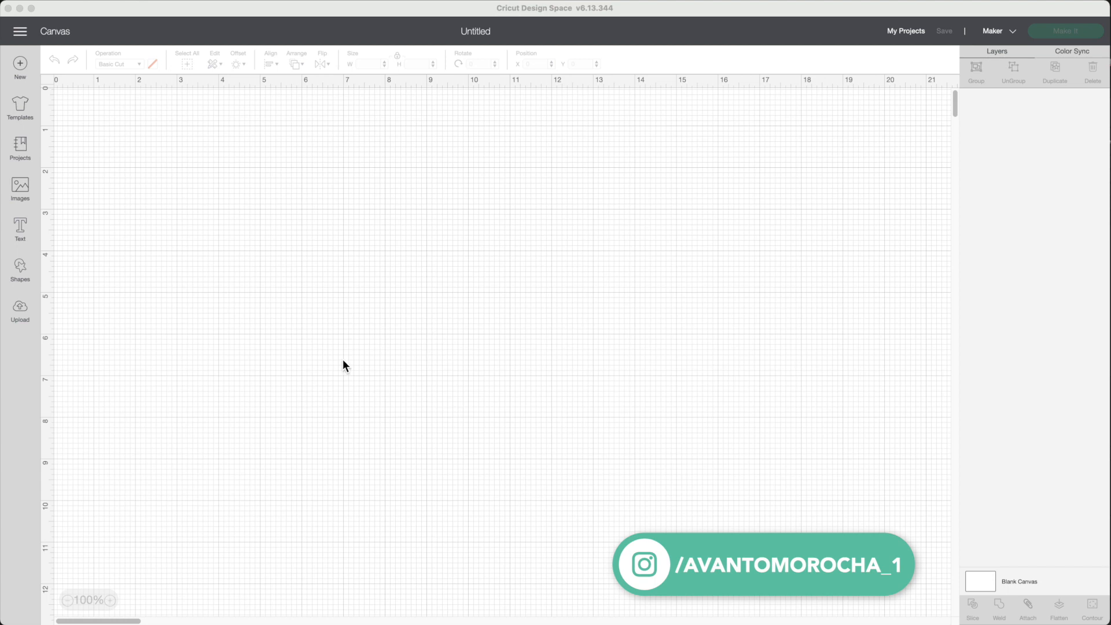
Add the uploaded dog circle image to the canvas
click(22, 310)
click(226, 473)
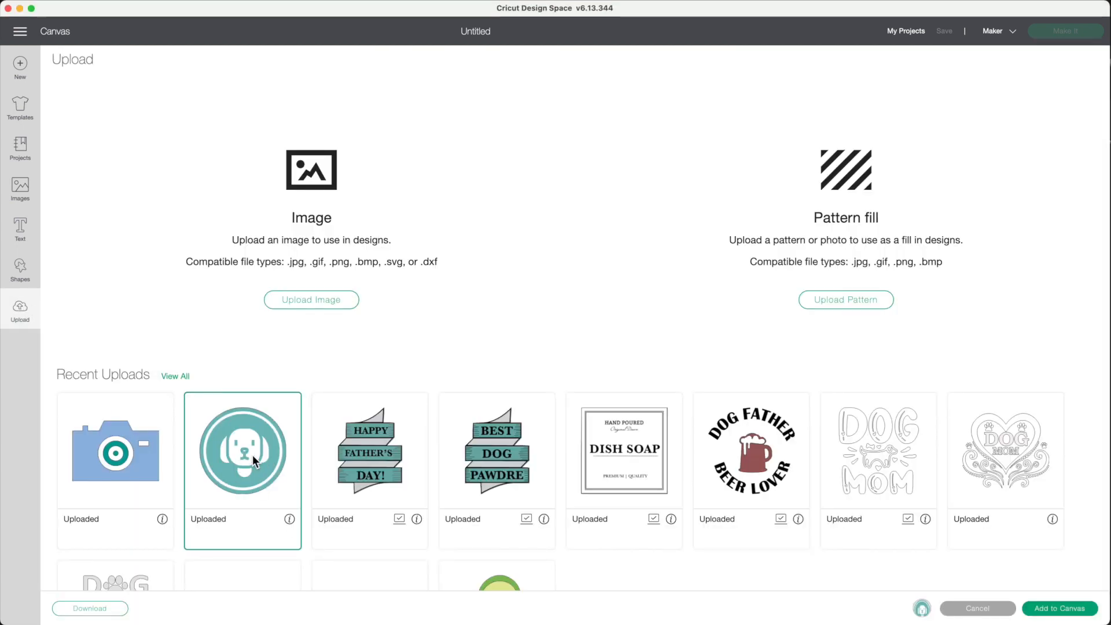
click(1067, 614)
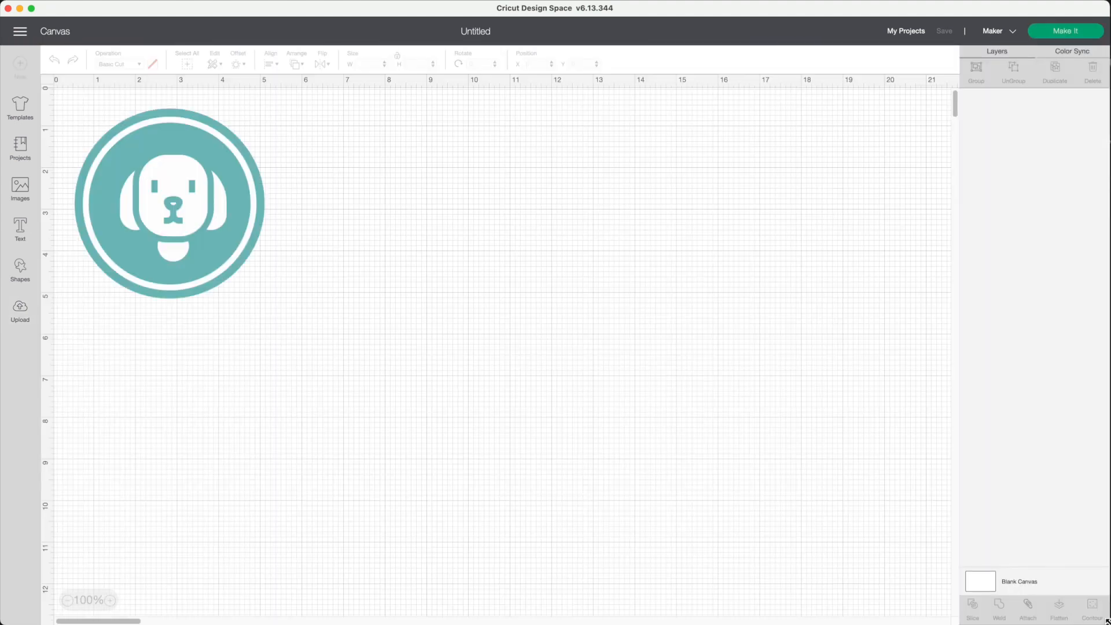
Apply a 0.25 in rounded offset around the dog image
click(242, 68)
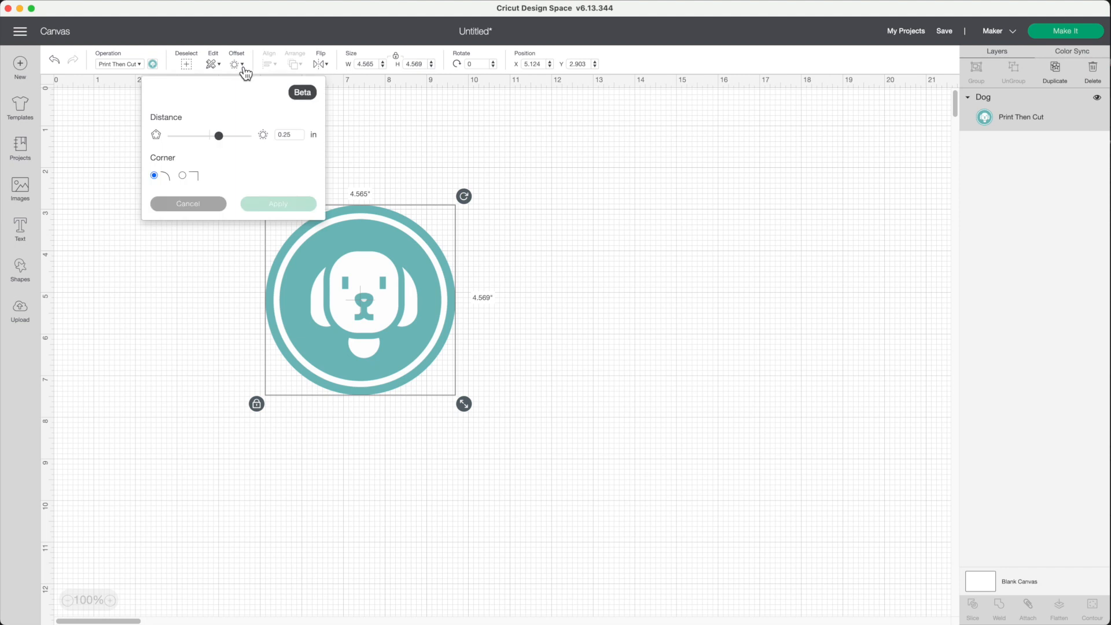
click(278, 203)
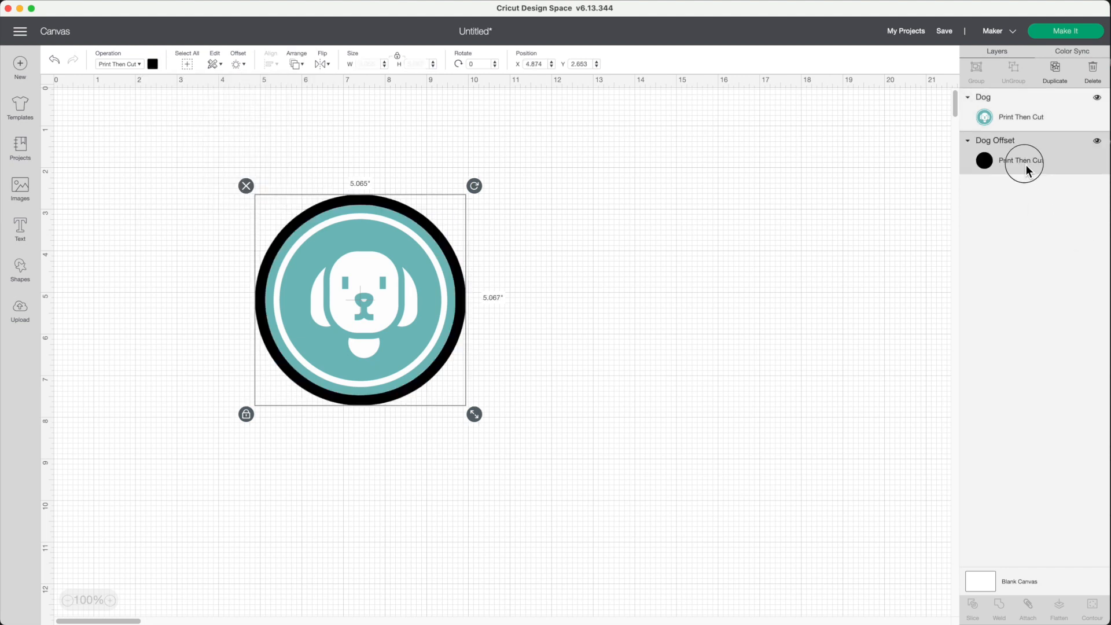
Color the offset layer white and flatten it together with the dog image
click(157, 65)
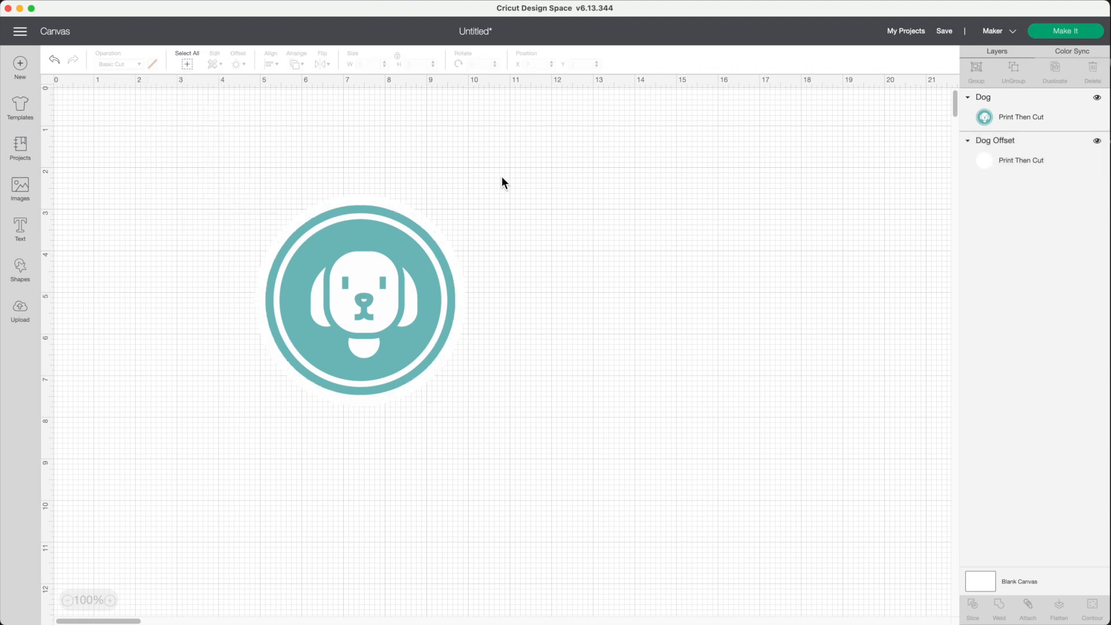
drag(502, 174, 301, 469)
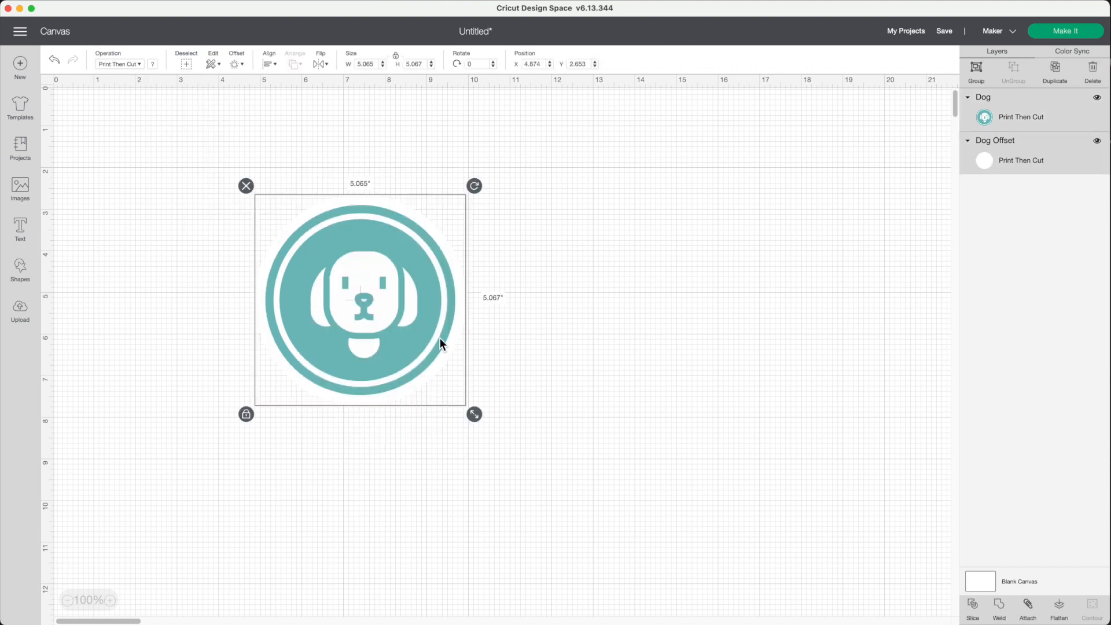
click(1060, 607)
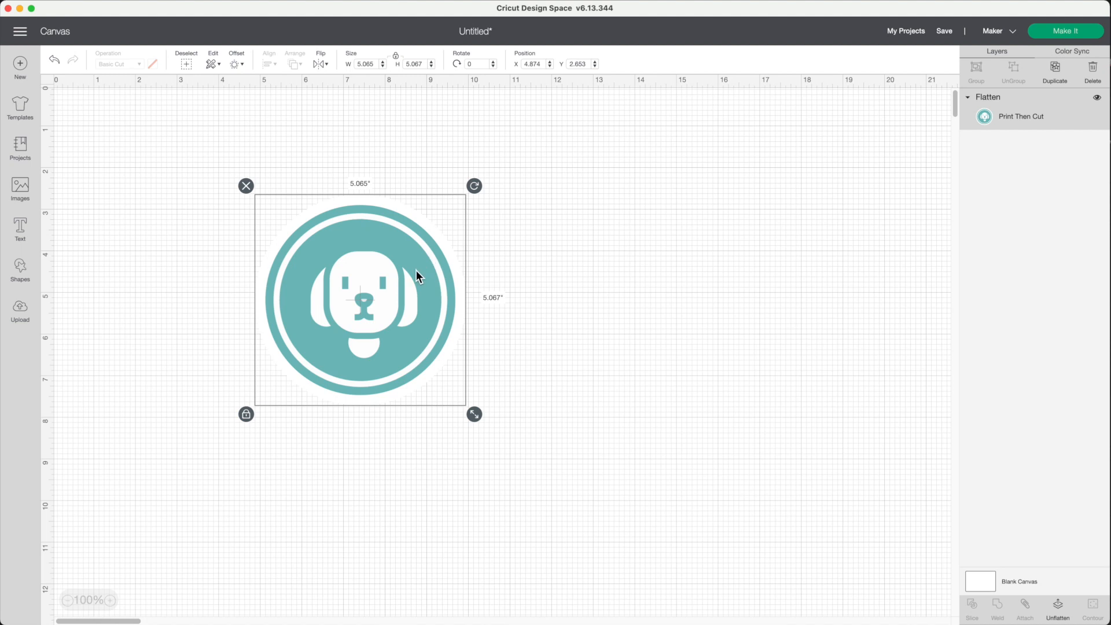
Set the blank canvas color to light blue
click(1007, 583)
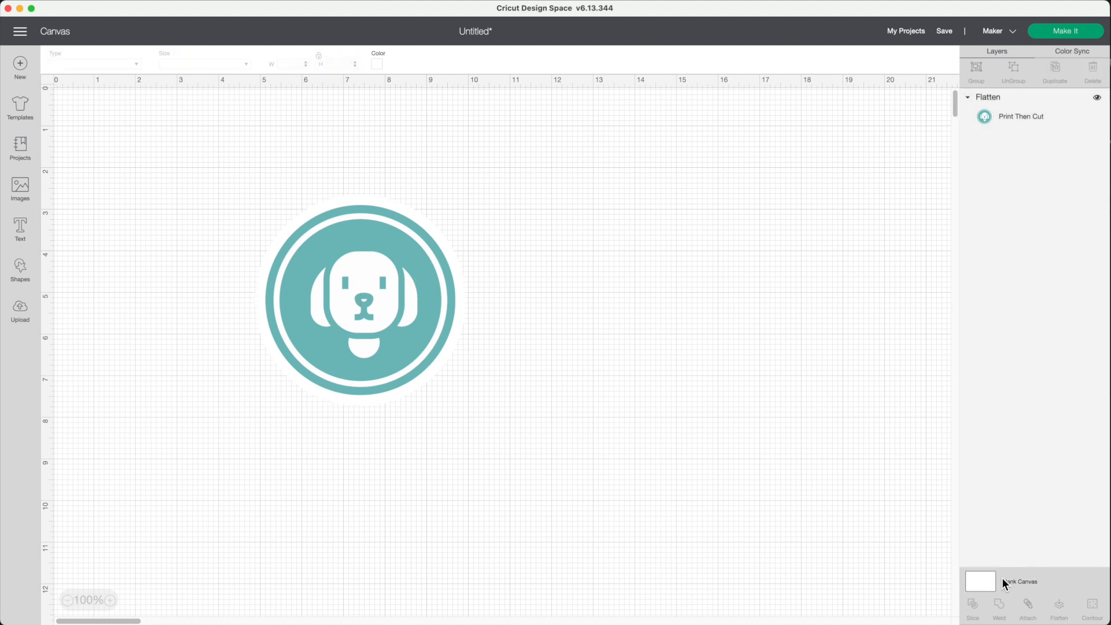
click(383, 74)
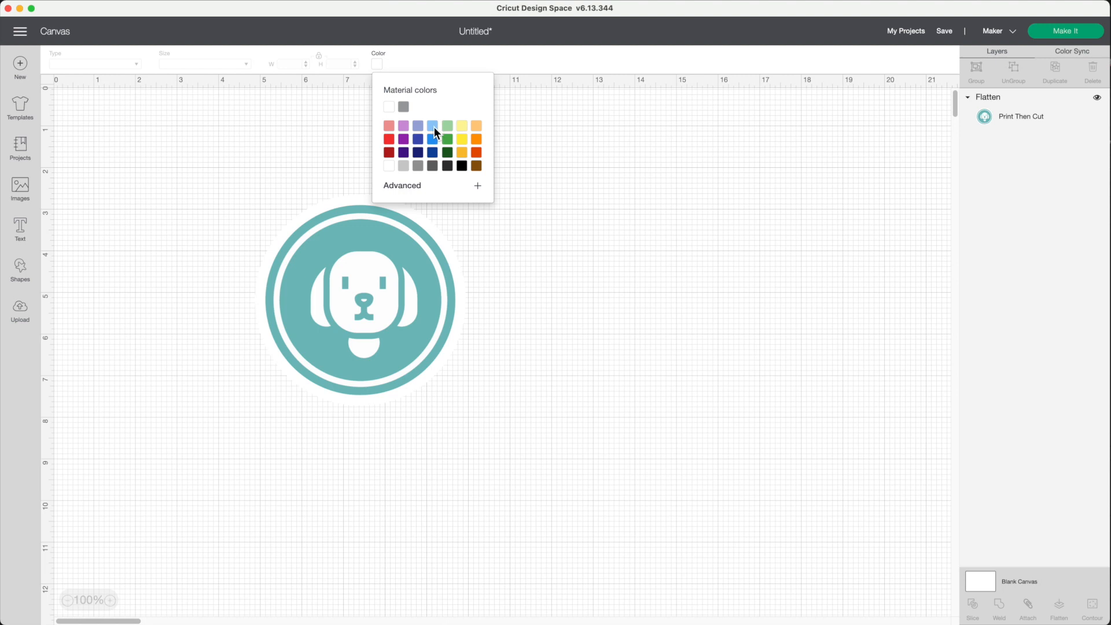
click(434, 127)
click(697, 406)
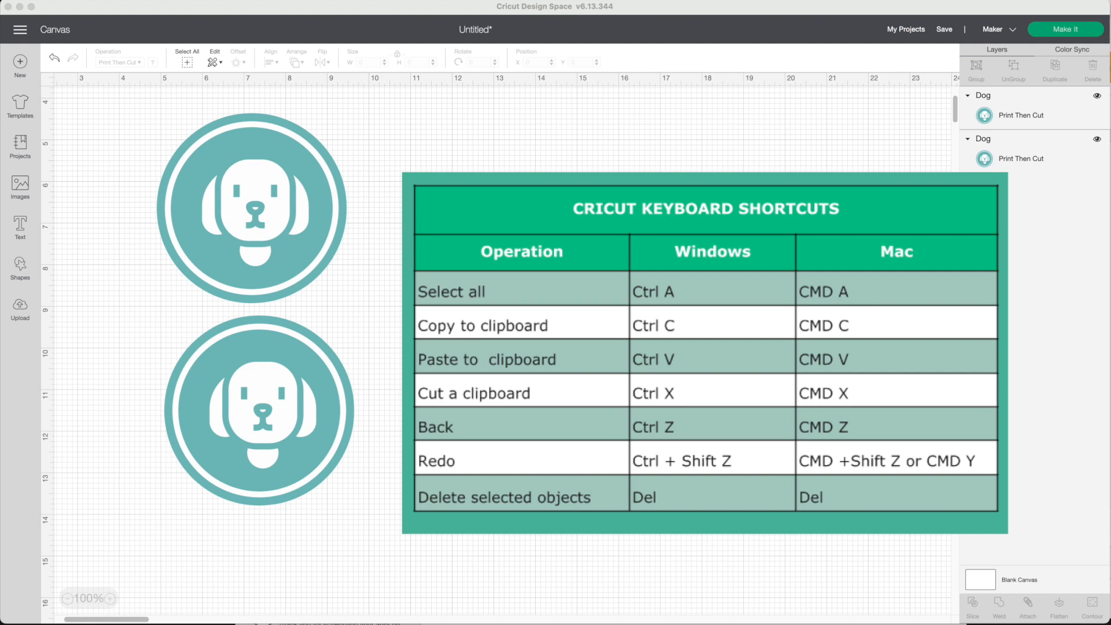
Open a second Design Space window and start a new project in it
click(305, 209)
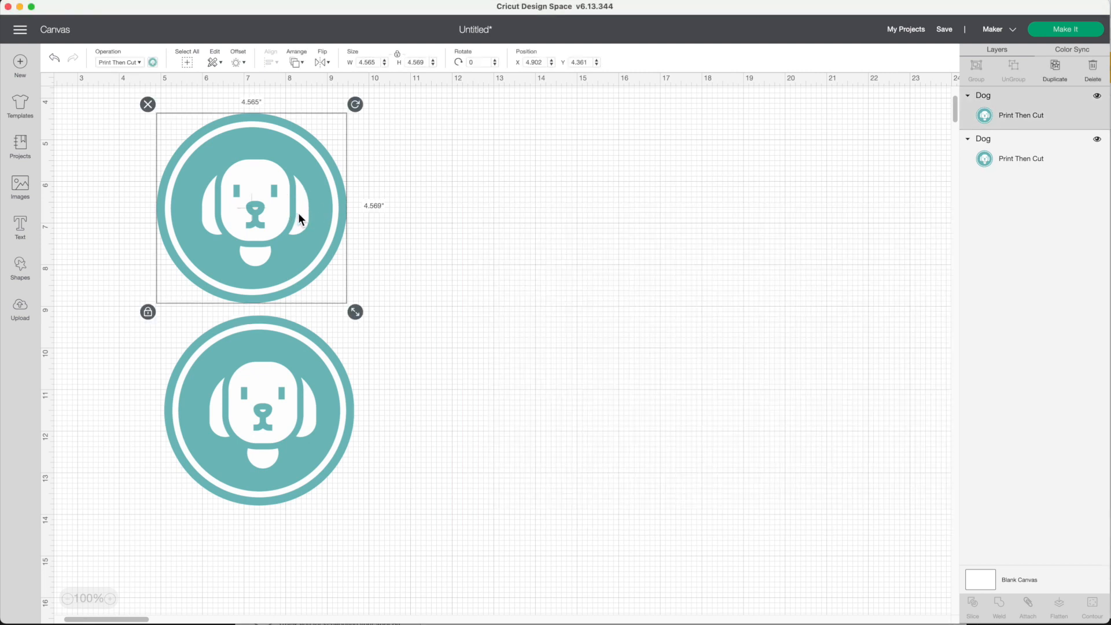
right_click(302, 217)
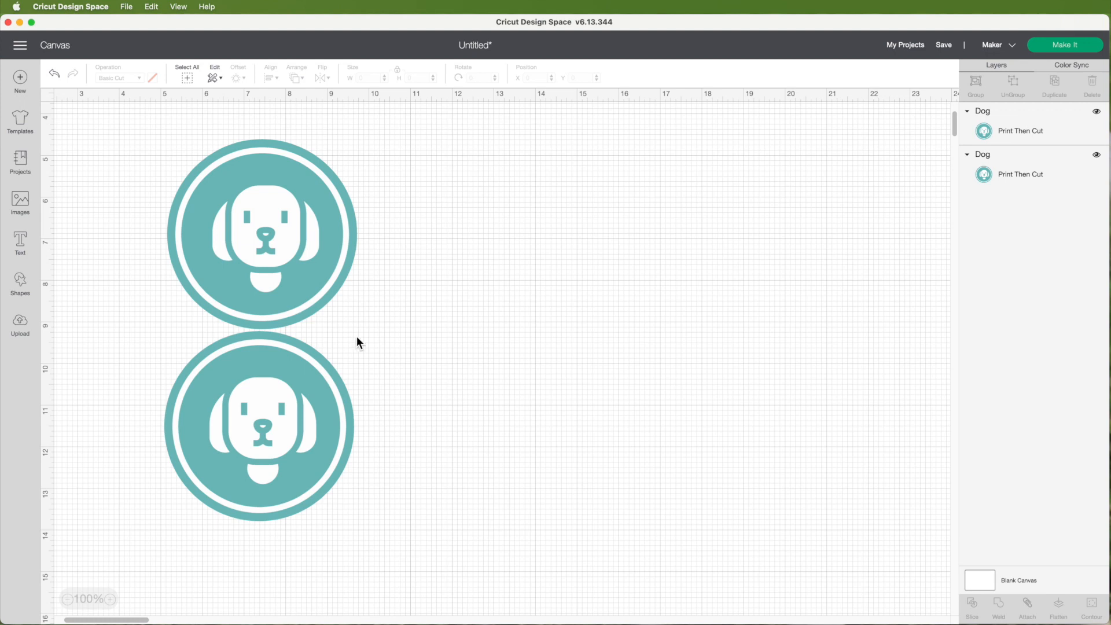
click(128, 6)
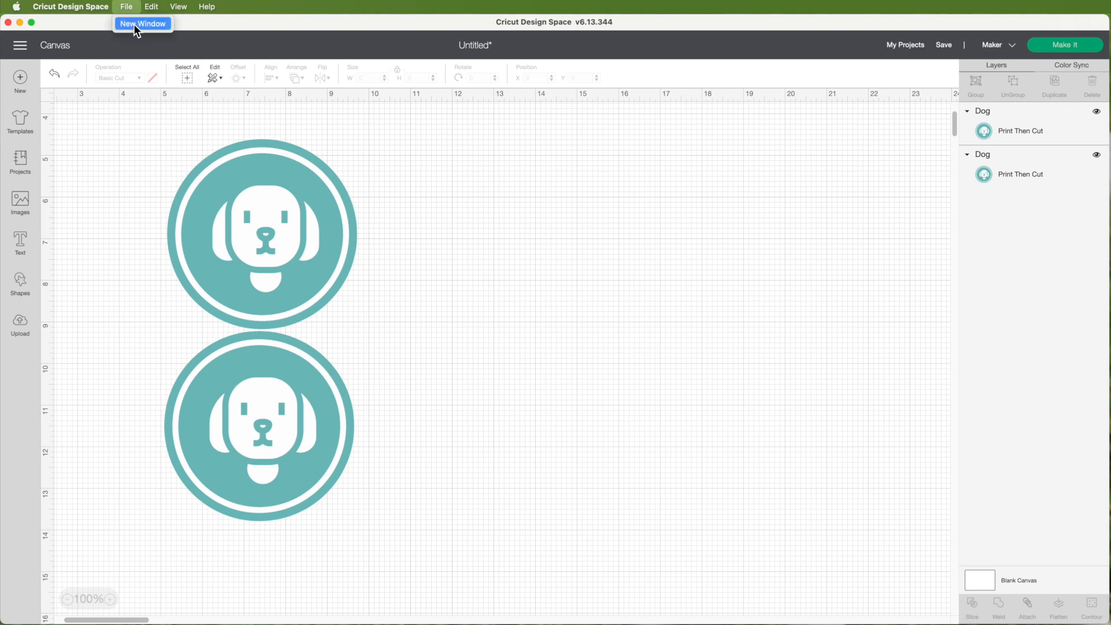
click(145, 26)
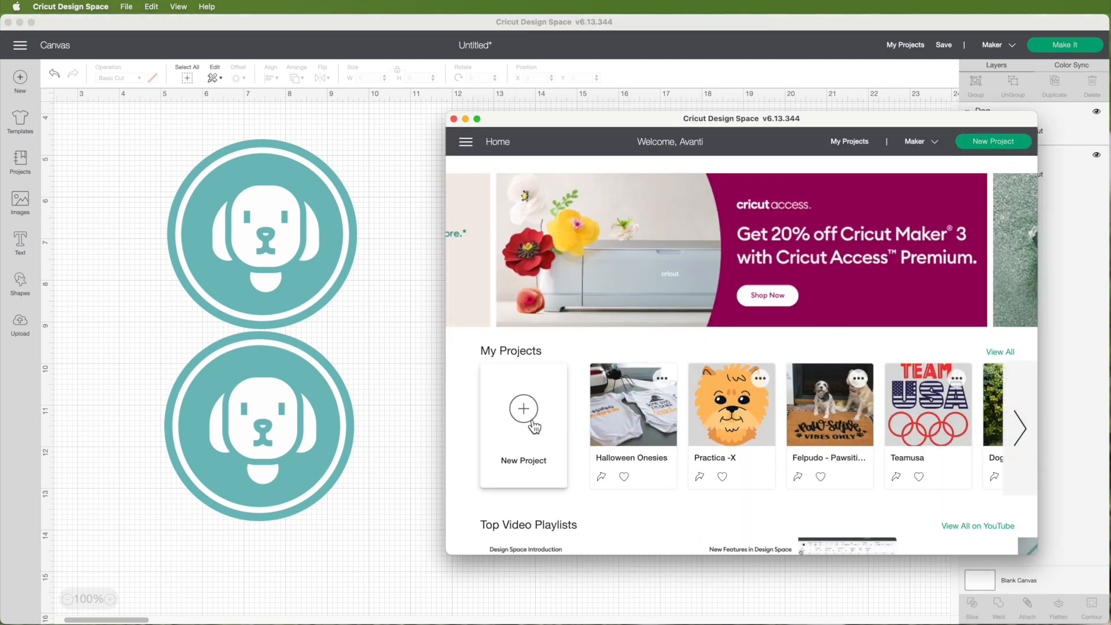
click(524, 422)
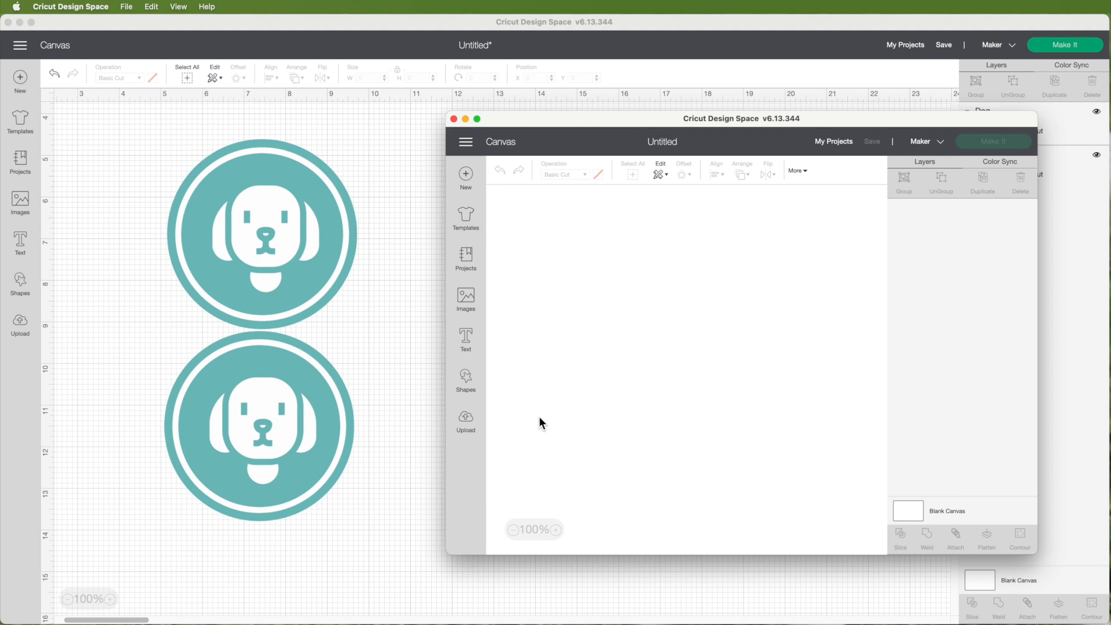
Insert a heart shape into the new project's canvas
click(466, 379)
click(512, 434)
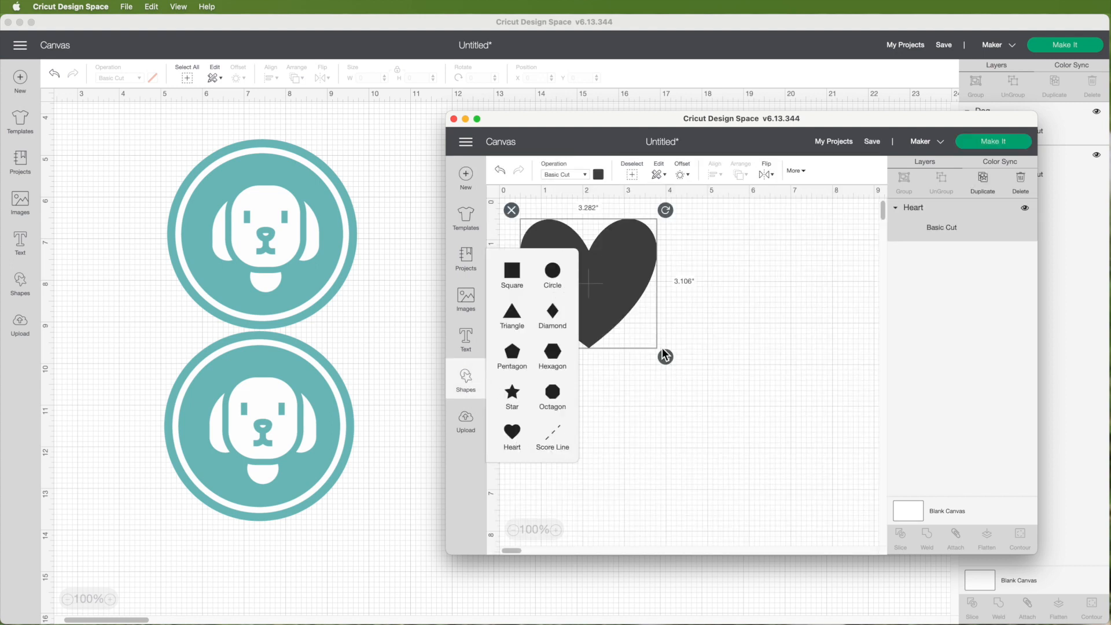
click(600, 178)
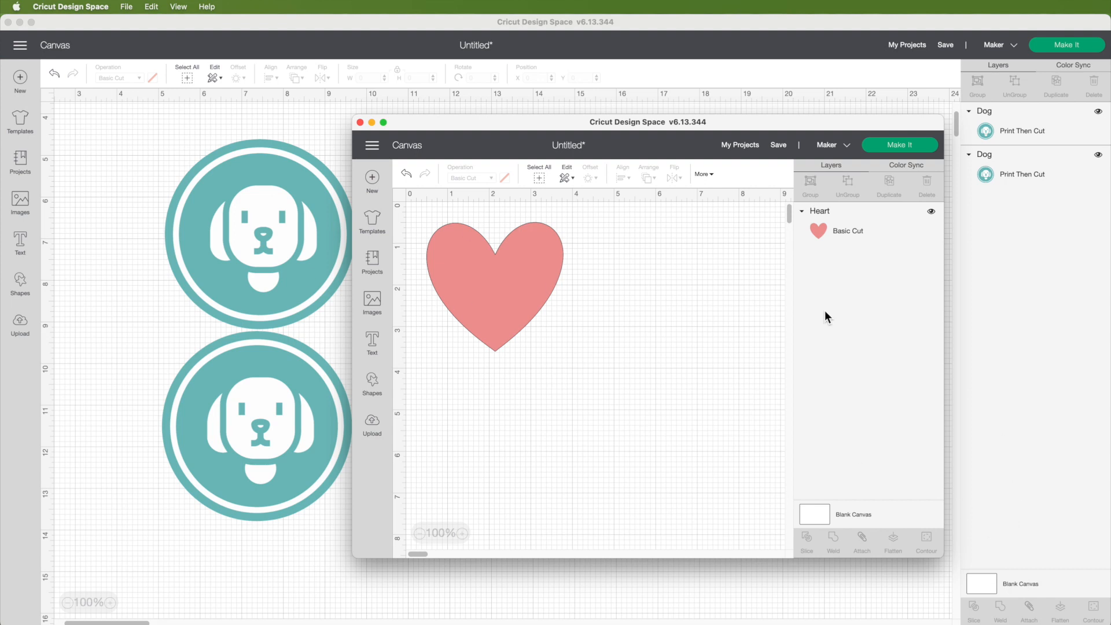
Resize and arrange the two Design Space windows side by side
click(367, 22)
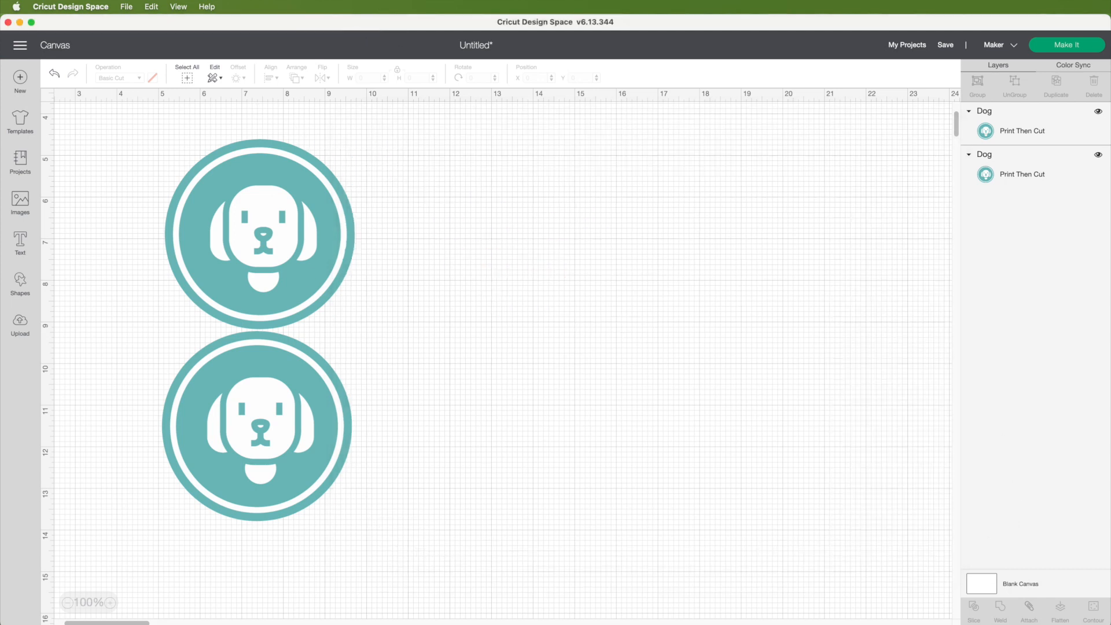
drag(1107, 622, 650, 564)
click(833, 492)
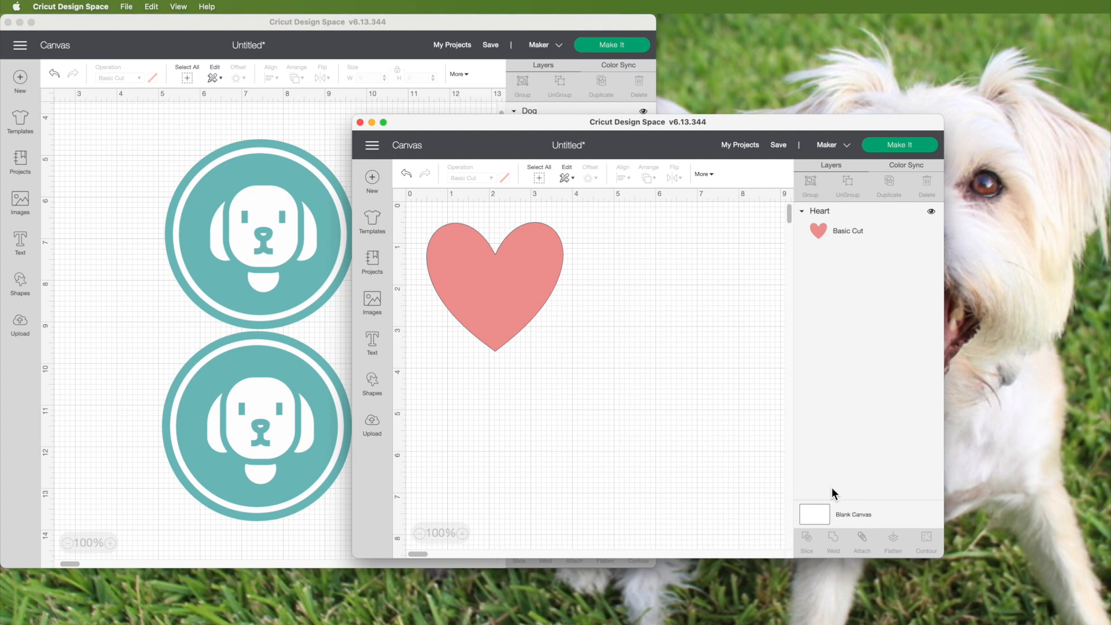
drag(623, 117, 783, 117)
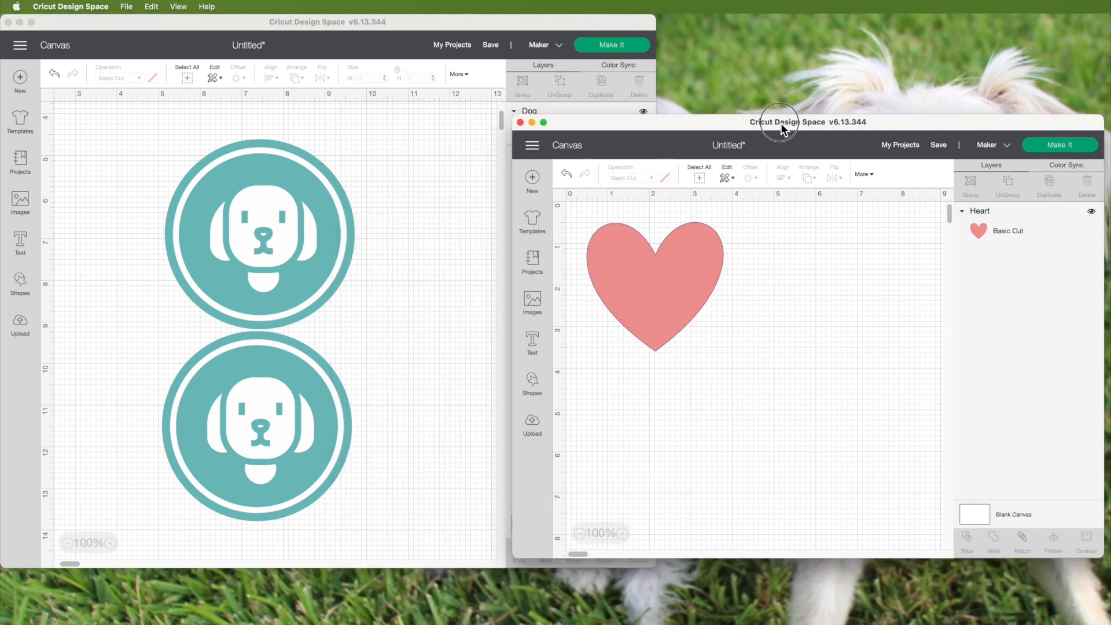
Copy the top dog image in the original window
click(318, 231)
click(318, 231)
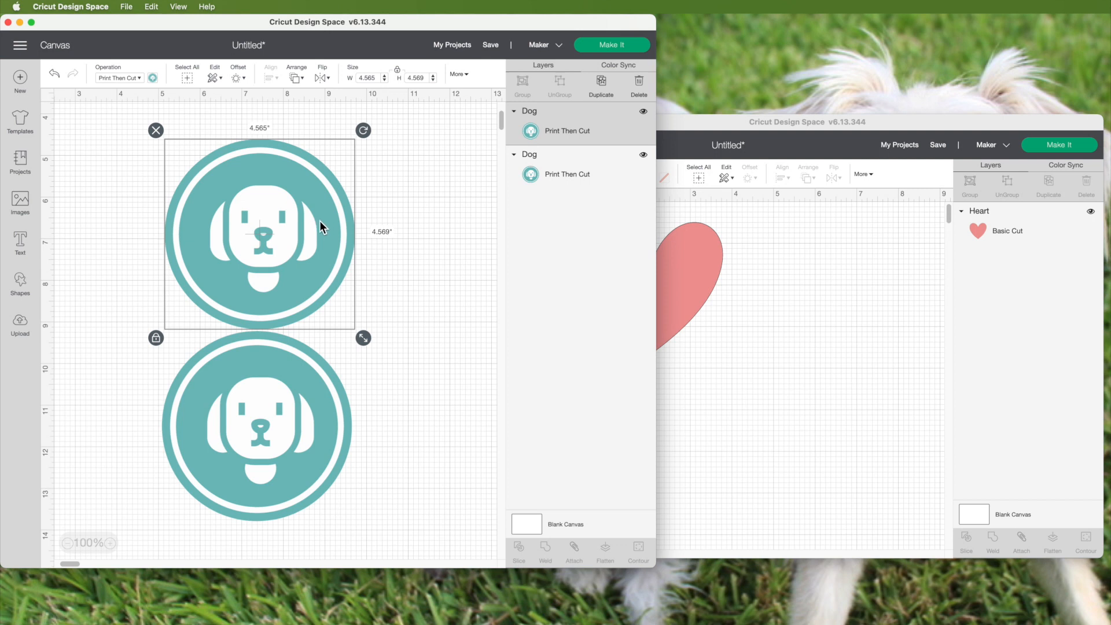
right_click(331, 226)
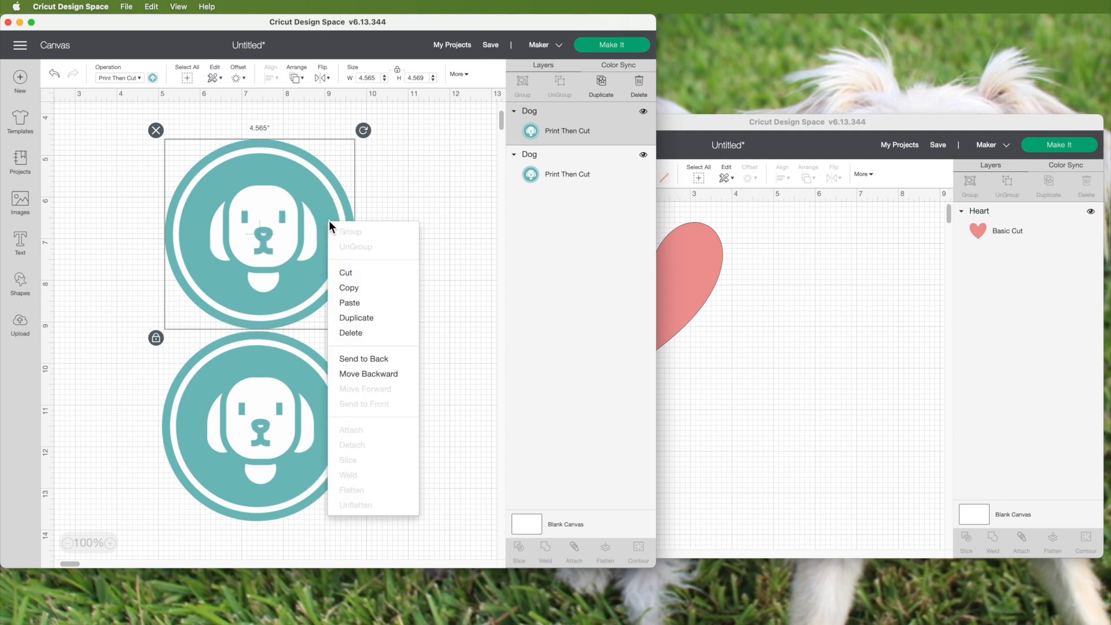
click(359, 292)
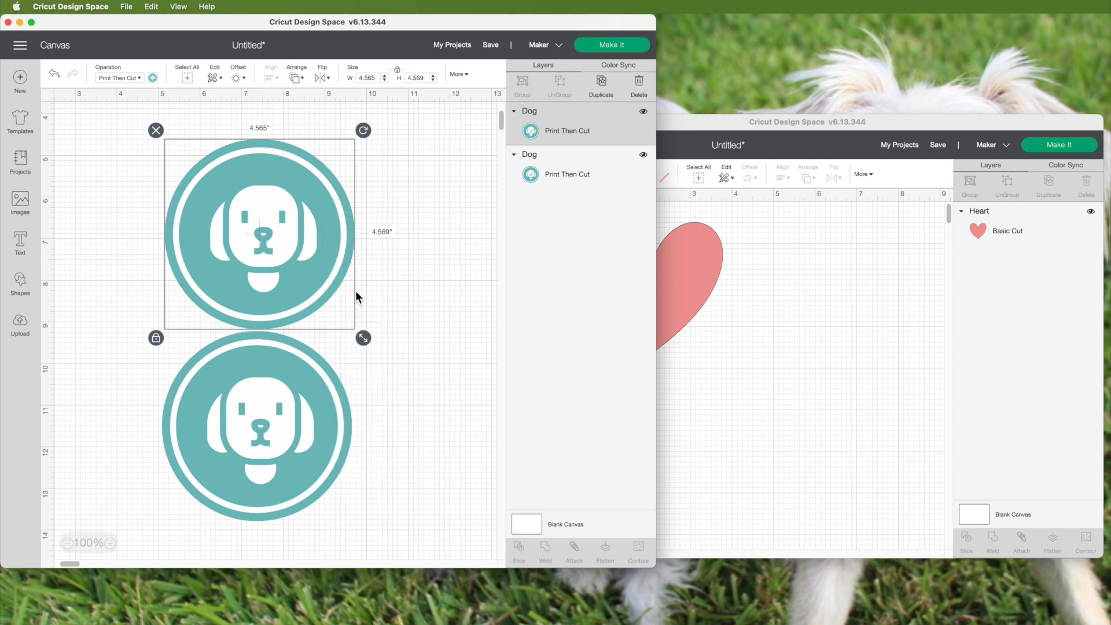
Paste the copied dog image into the new project and move it beside the heart
click(766, 324)
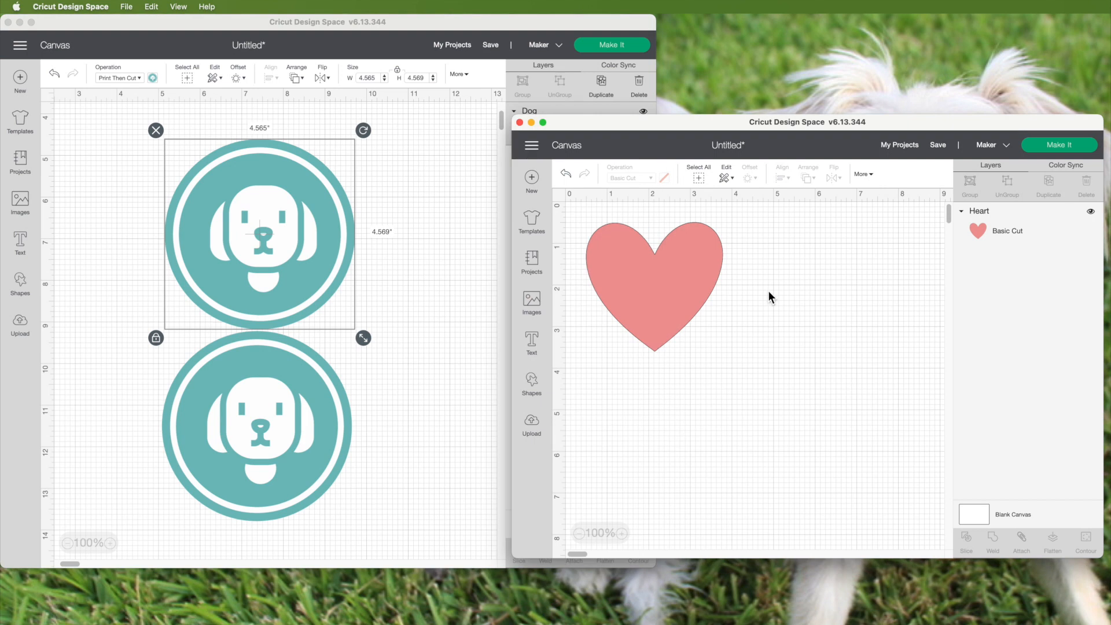
right_click(807, 272)
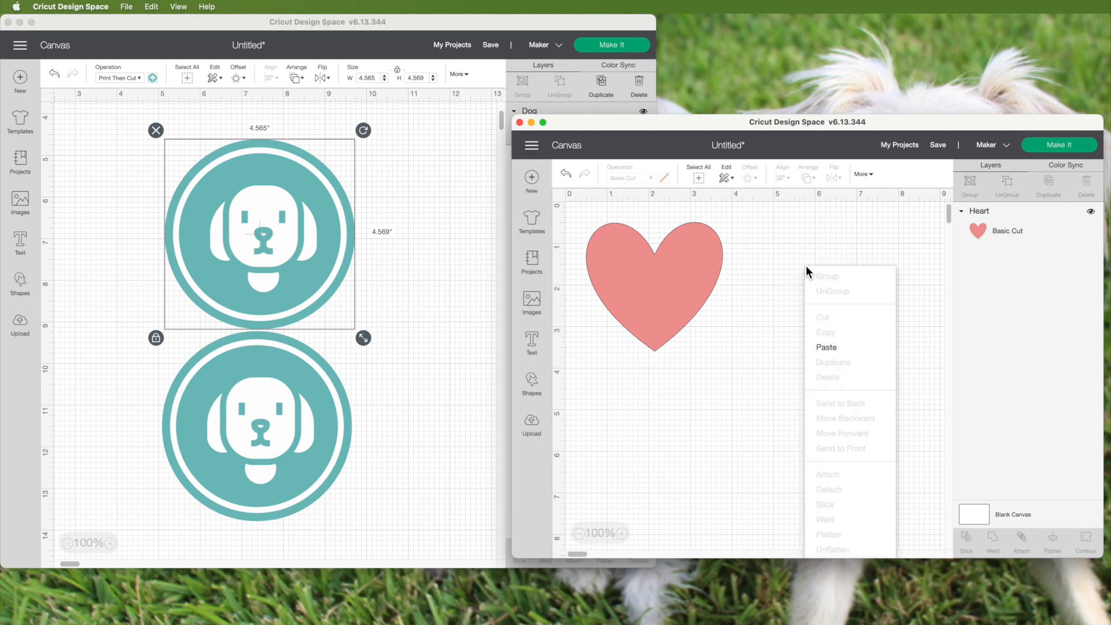
click(828, 347)
drag(868, 463, 794, 366)
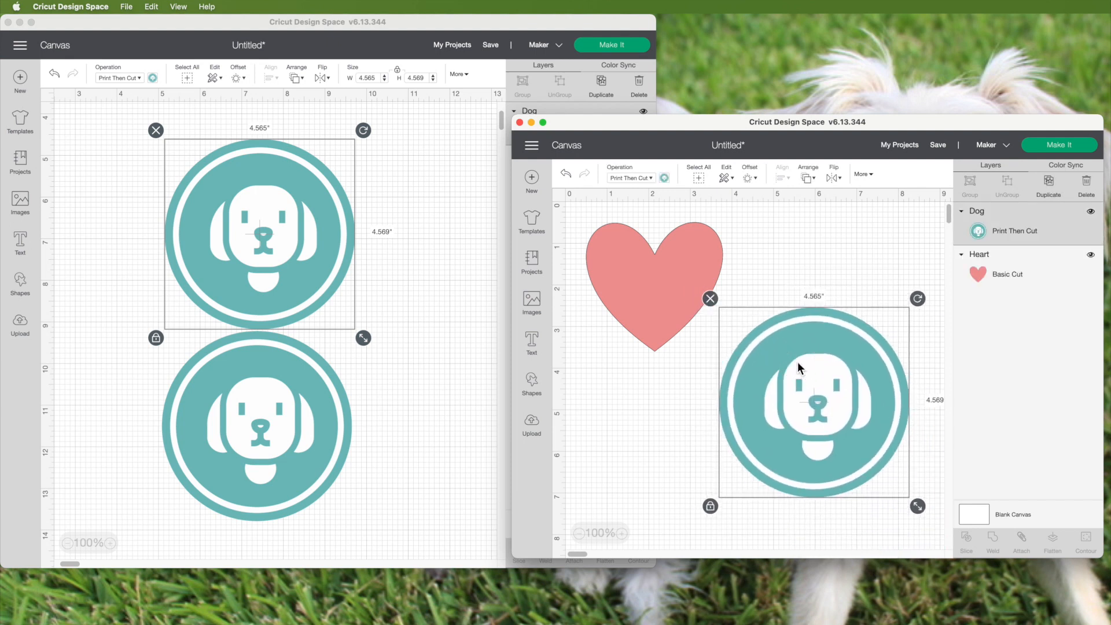
Copy the heart from the new project and paste it into the original project window
click(650, 294)
click(784, 314)
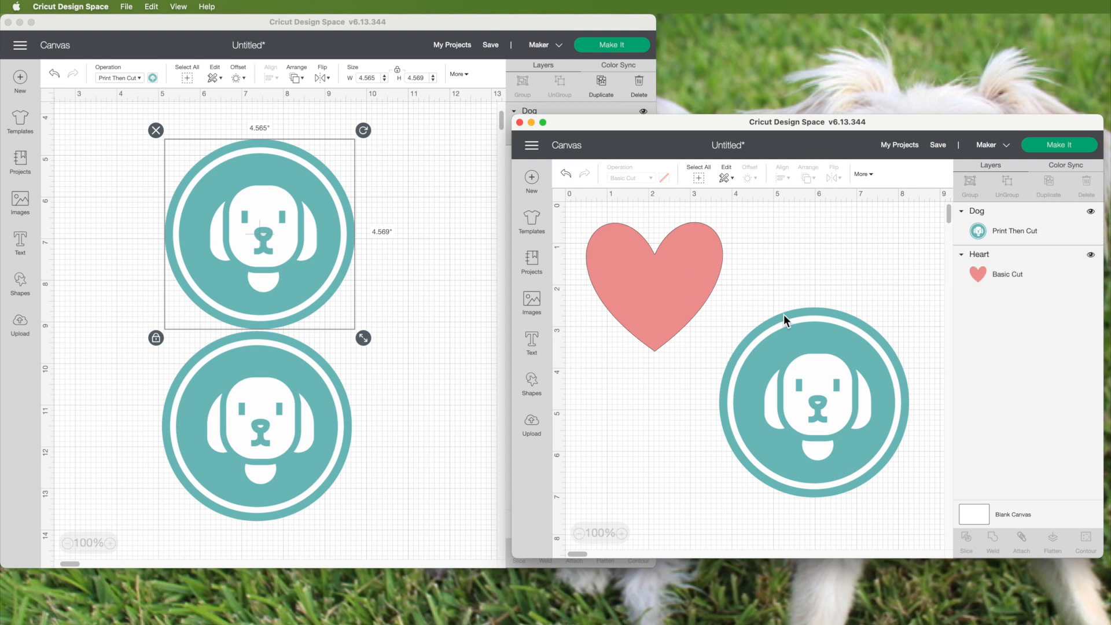
click(681, 295)
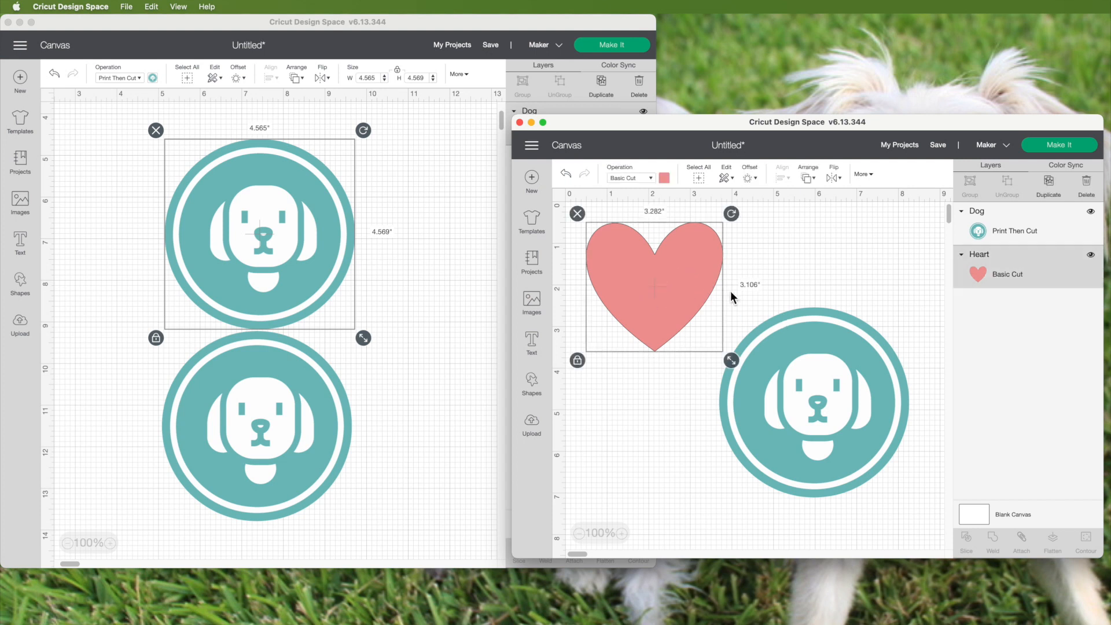
click(470, 324)
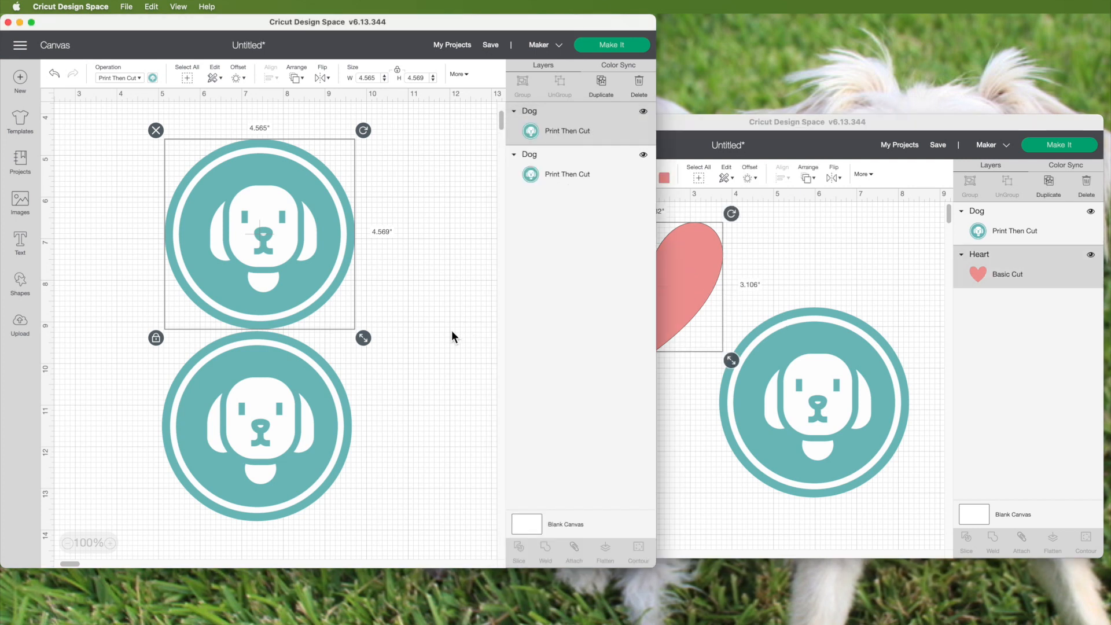
key(super+v)
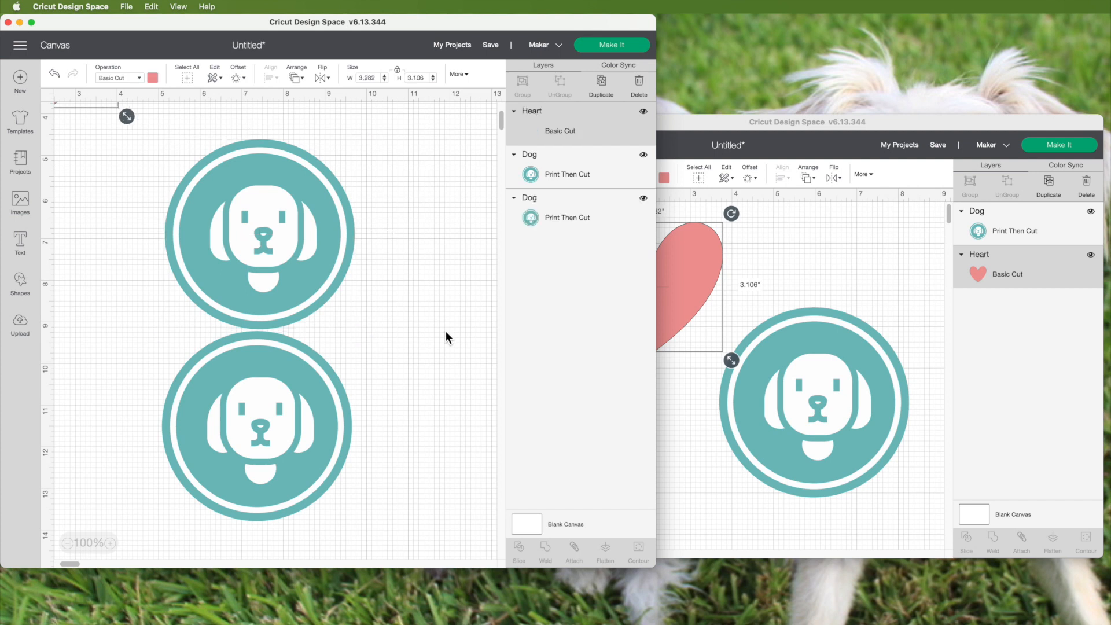
click(446, 332)
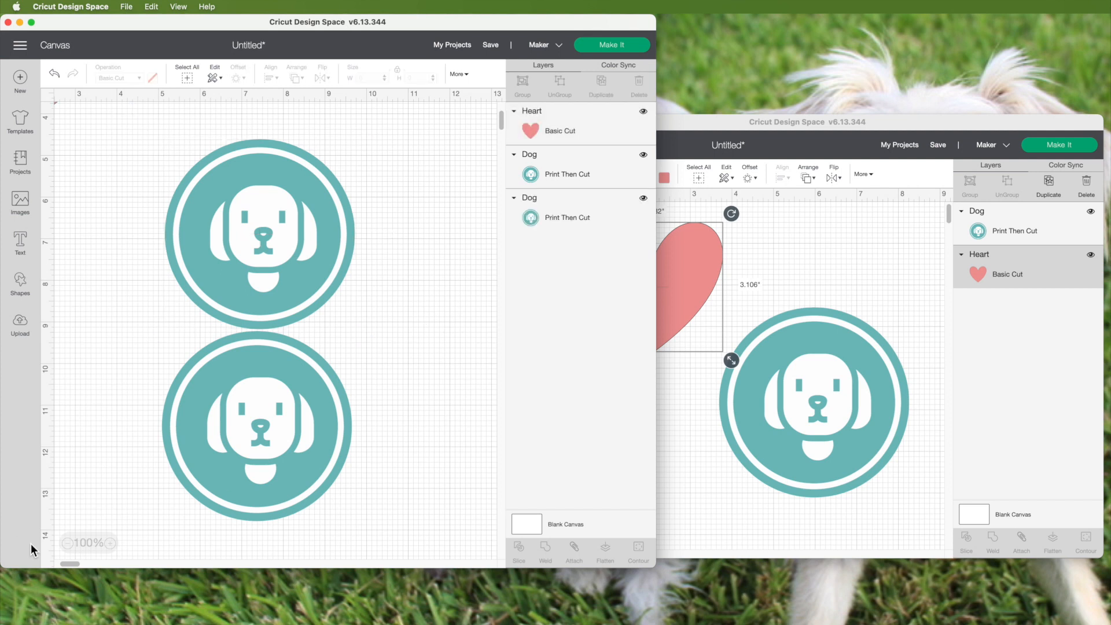
click(67, 542)
click(121, 143)
drag(121, 143, 395, 276)
click(141, 249)
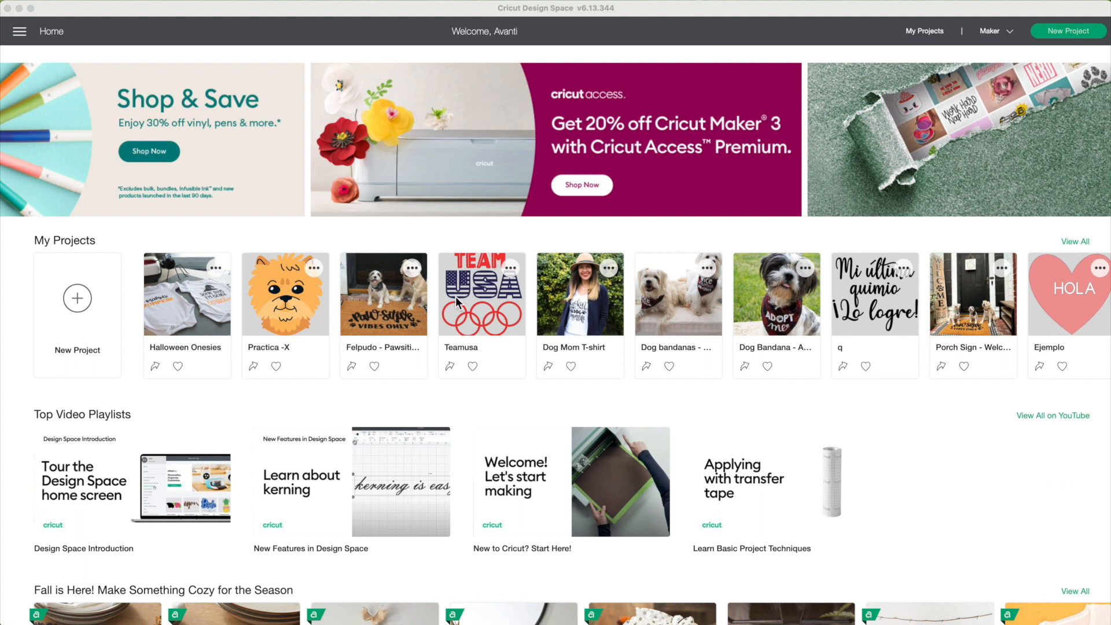
Browse the home screen and open the account profile page
scroll(458, 301, down, 10)
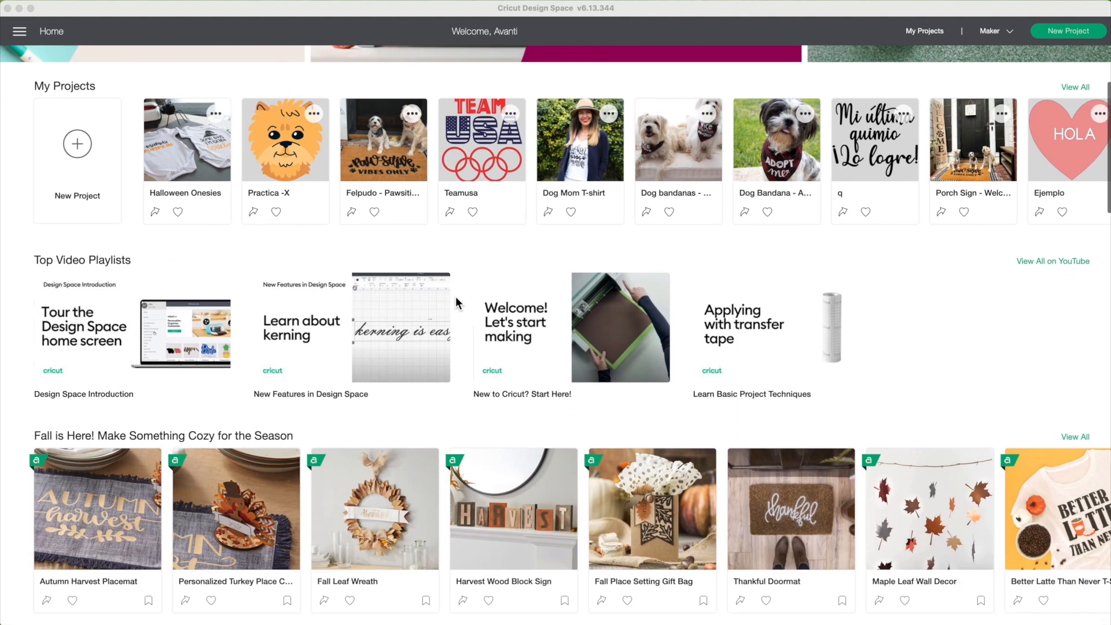
scroll(456, 298, down, 10)
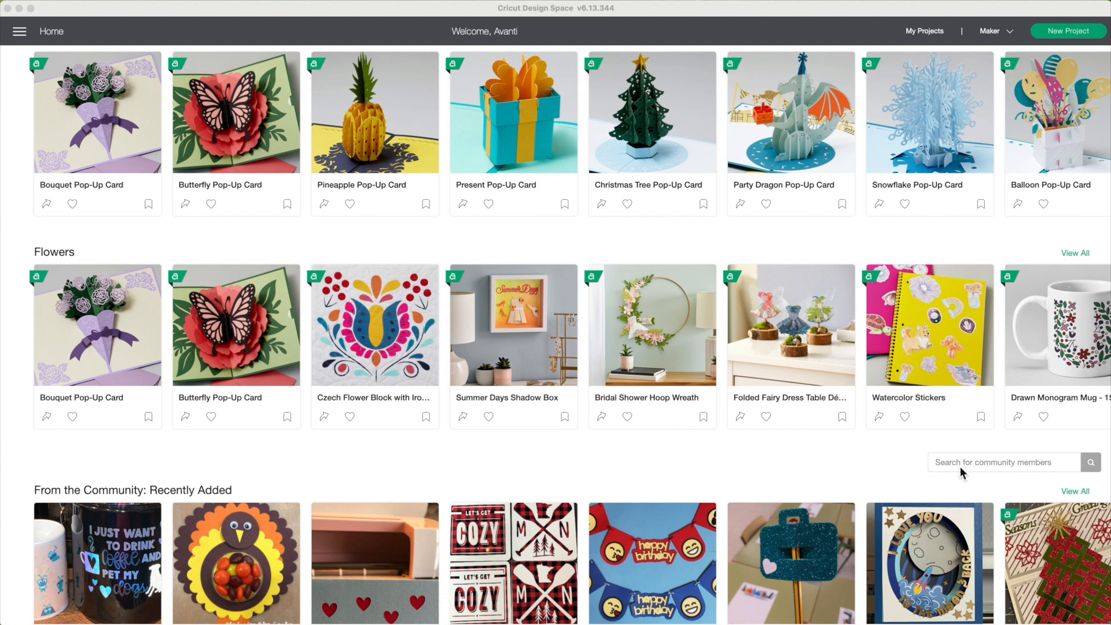
scroll(960, 467, down, 1)
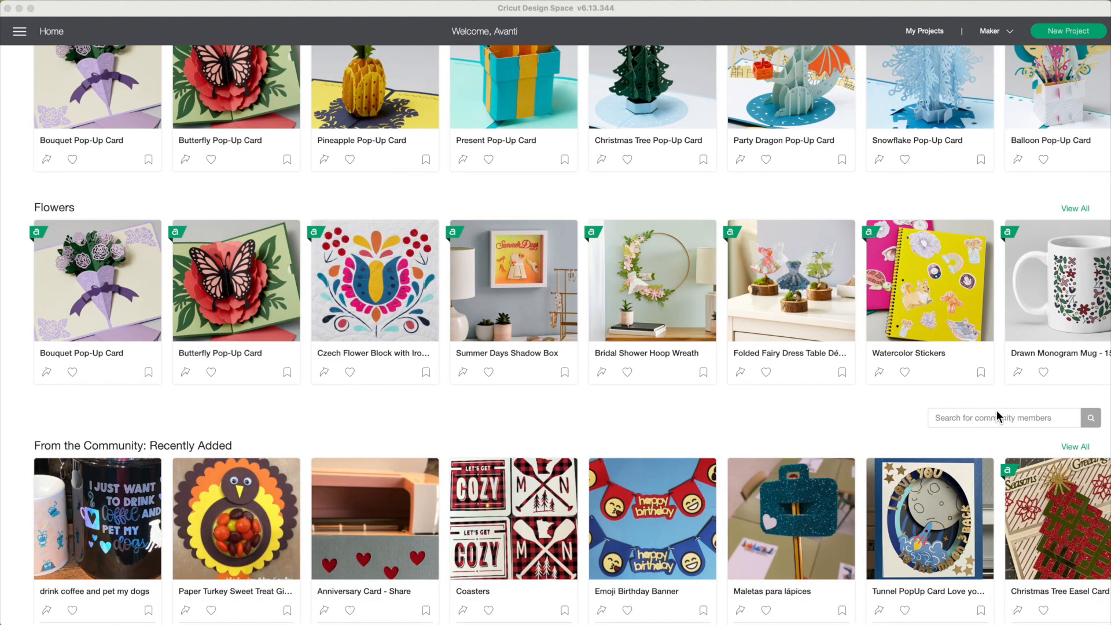
scroll(991, 418, down, 1)
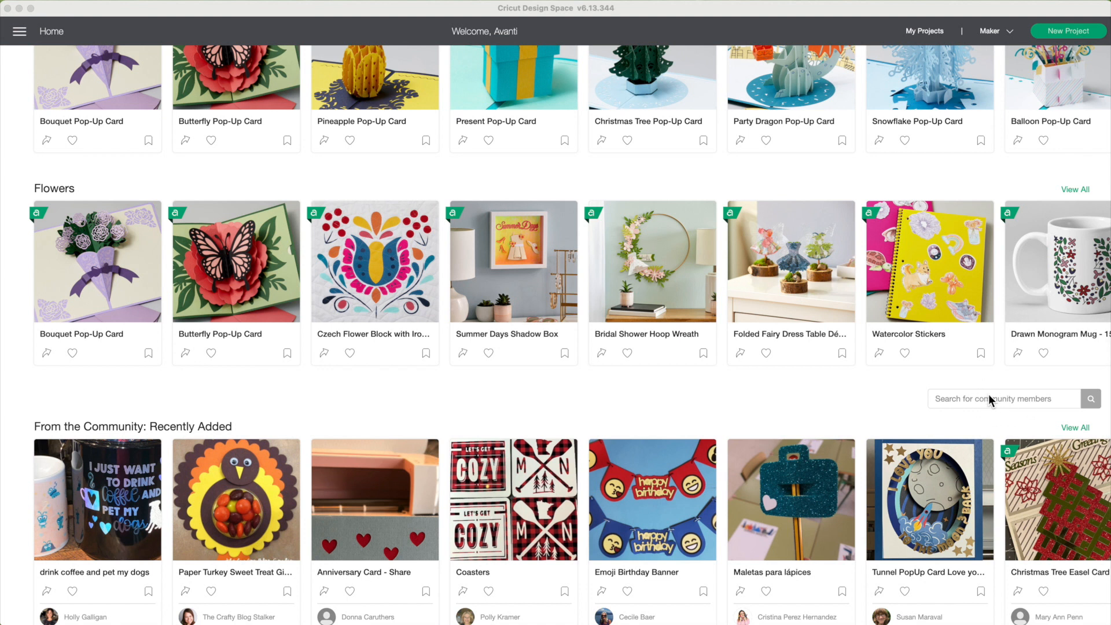
scroll(443, 173, up, 20)
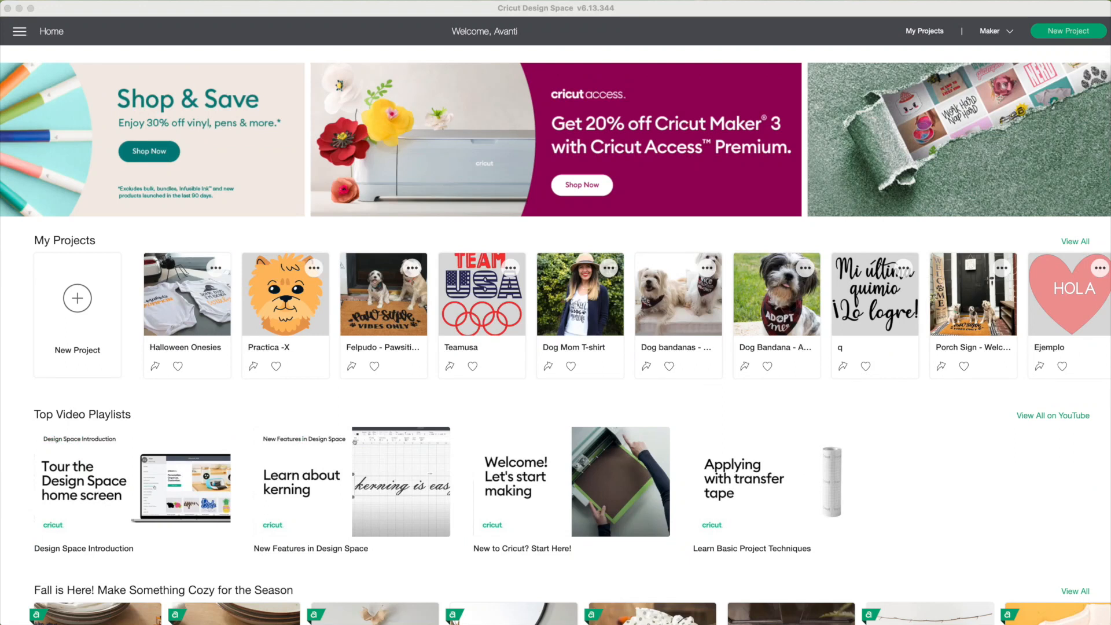
click(20, 31)
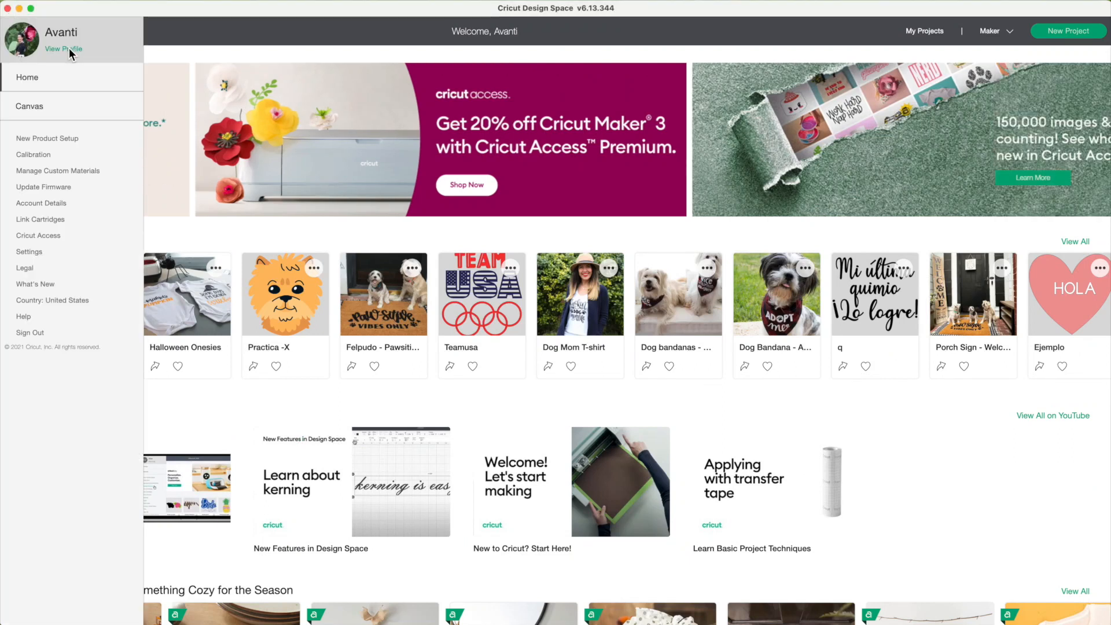
click(69, 51)
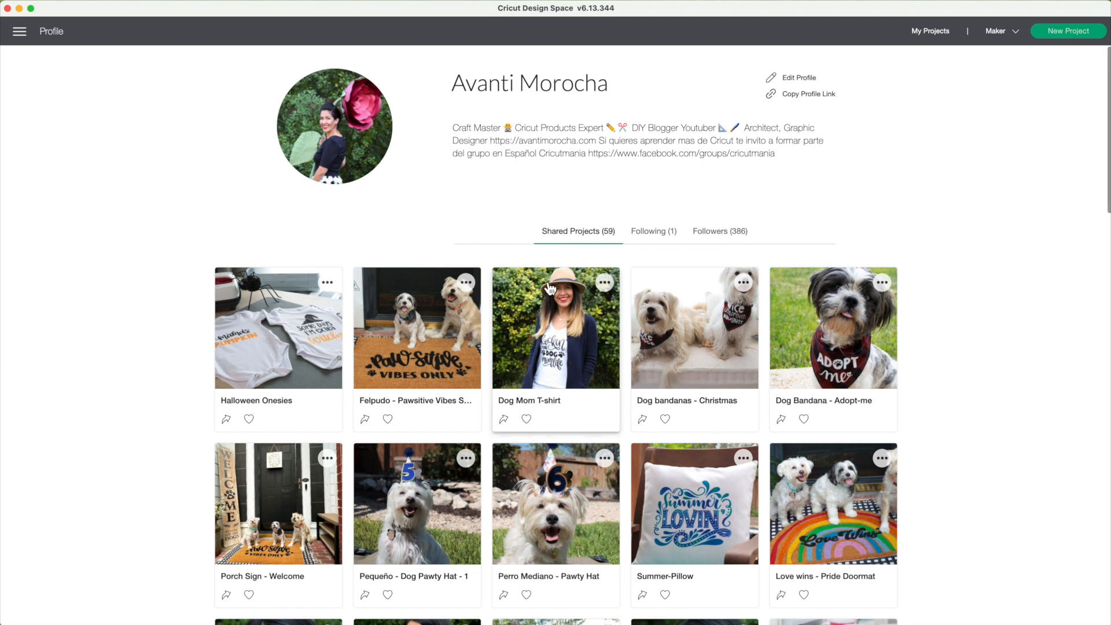
Scroll through the shared projects listed on the profile page
scroll(550, 288, down, 1)
scroll(550, 288, down, 4)
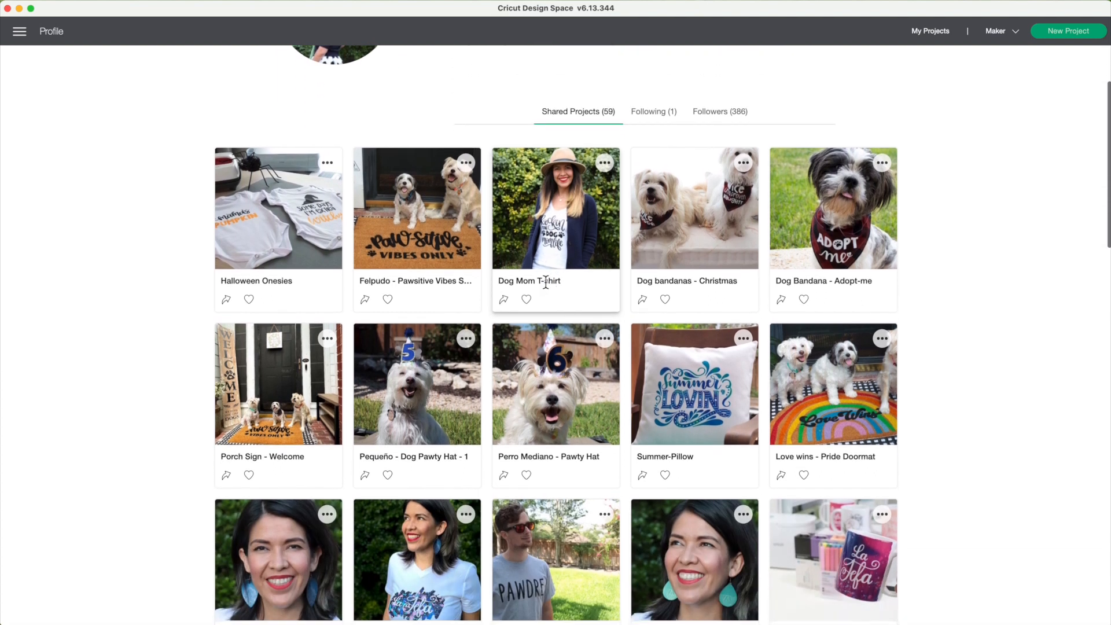
scroll(546, 280, down, 12)
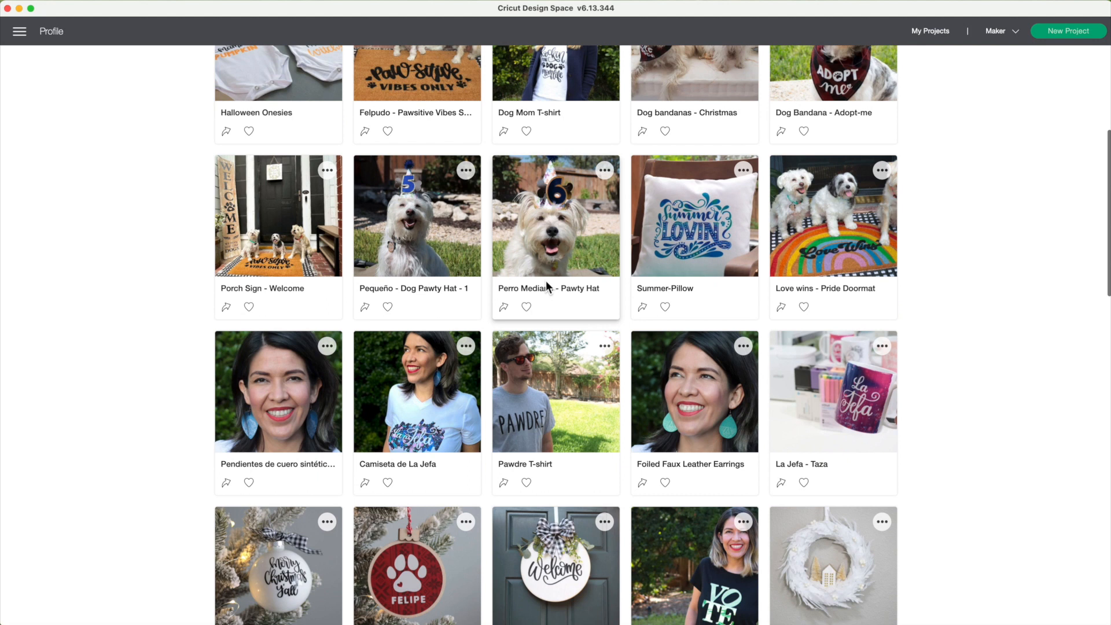
scroll(546, 280, down, 6)
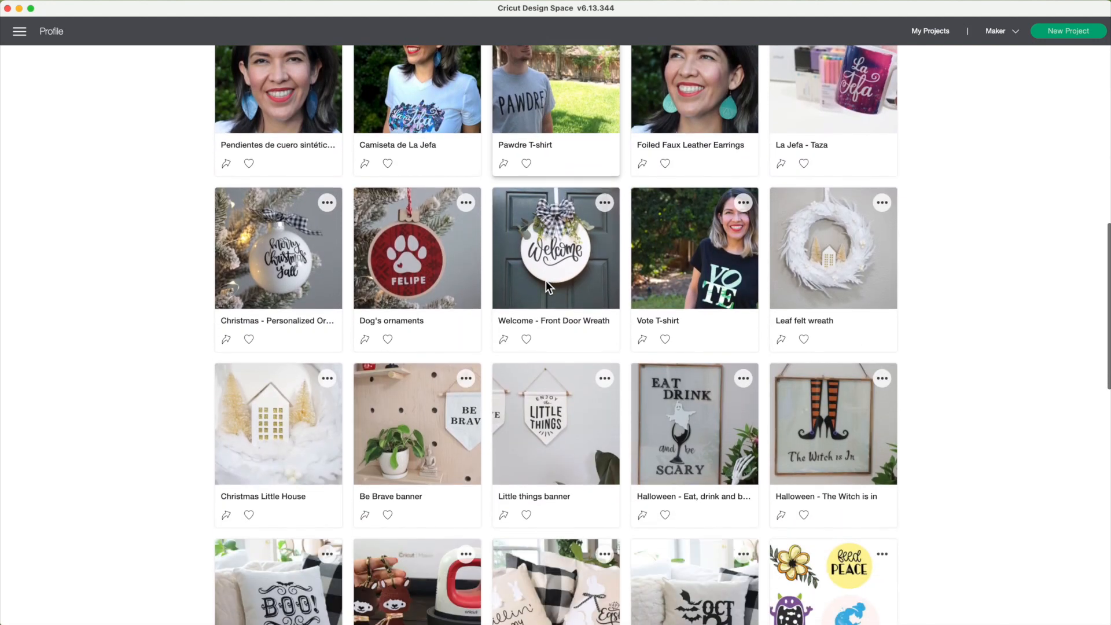
scroll(547, 280, down, 4)
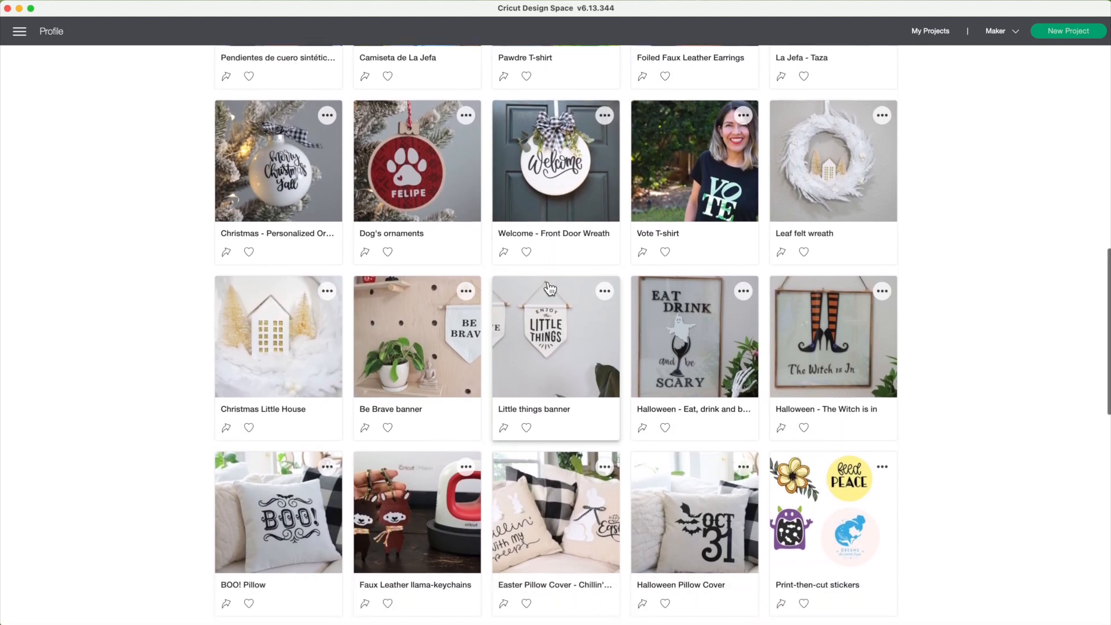
scroll(549, 286, down, 20)
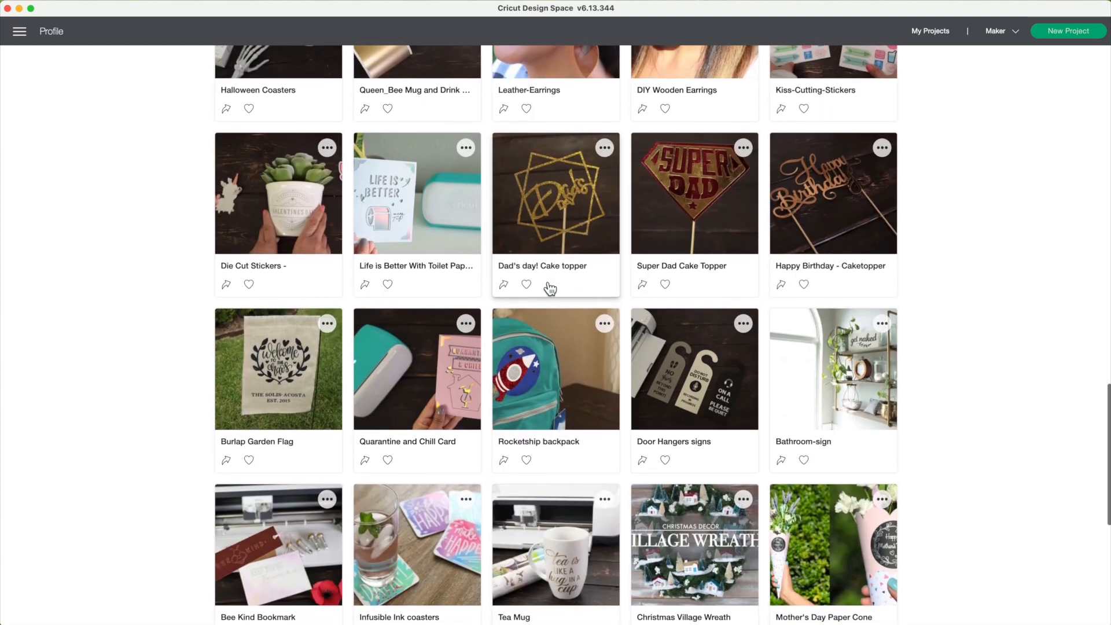